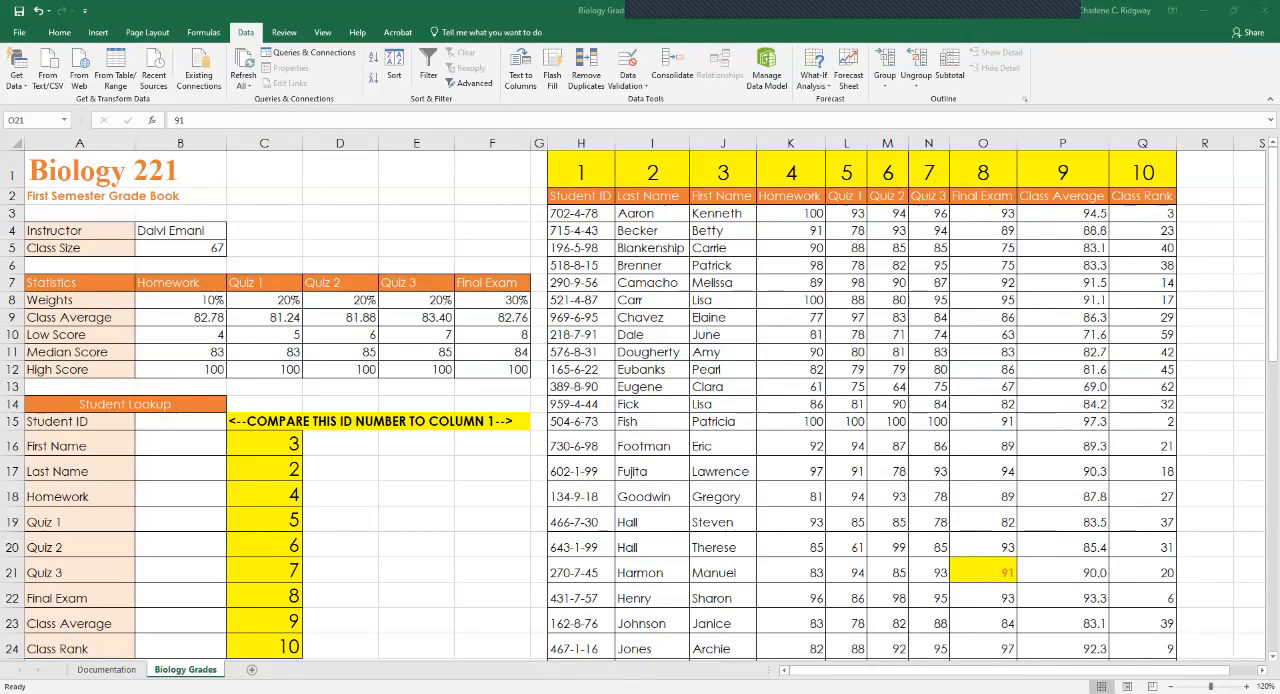
Start a VLOOKUP function in the First Name cell B16 with $B$15 as the absolute lookup value.
click(180, 422)
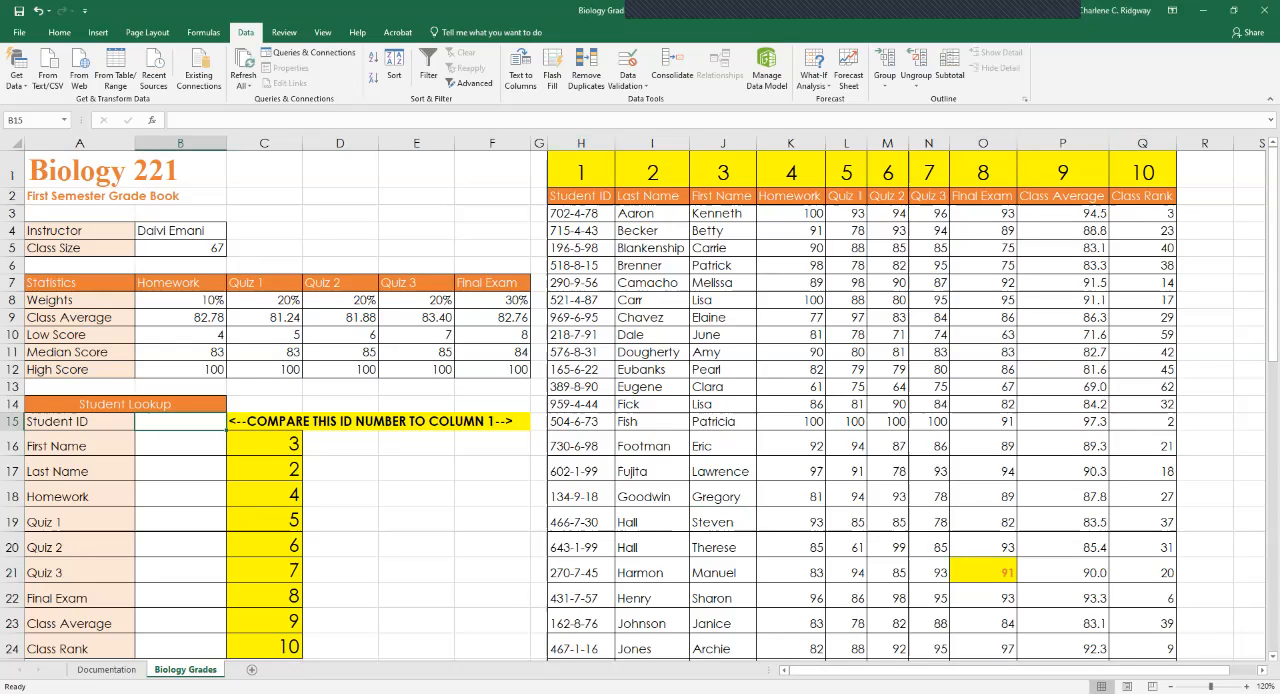
click(180, 444)
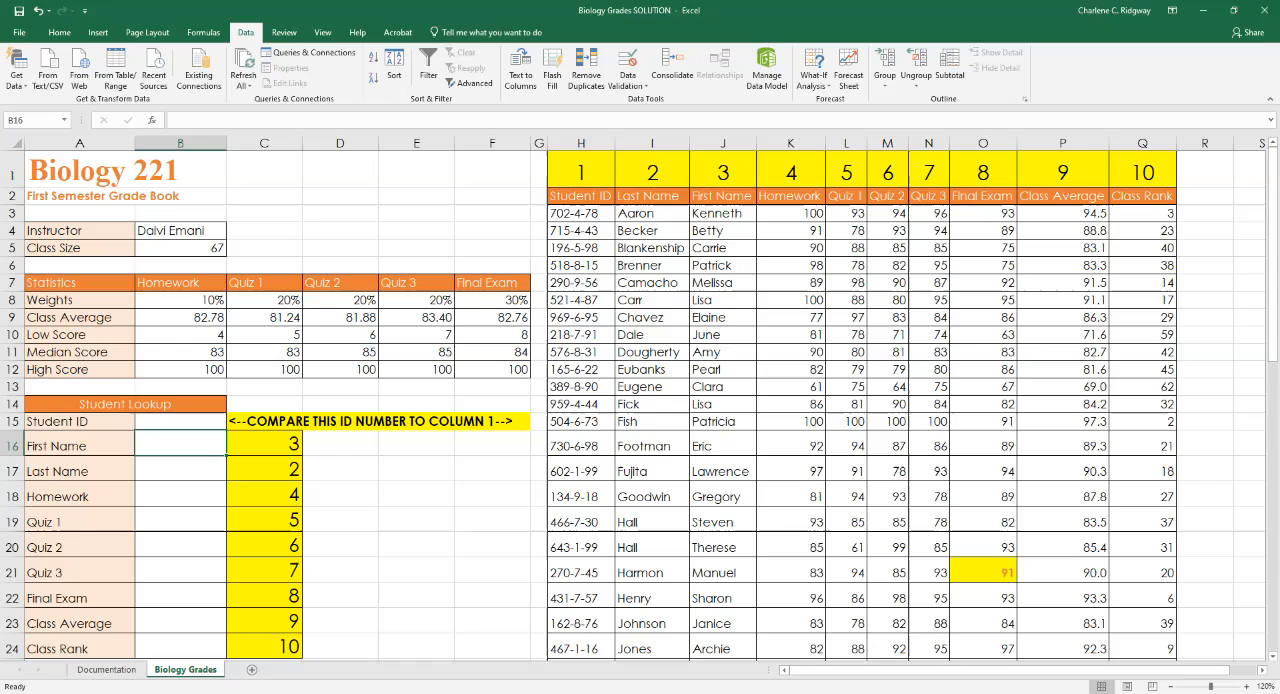
click(180, 422)
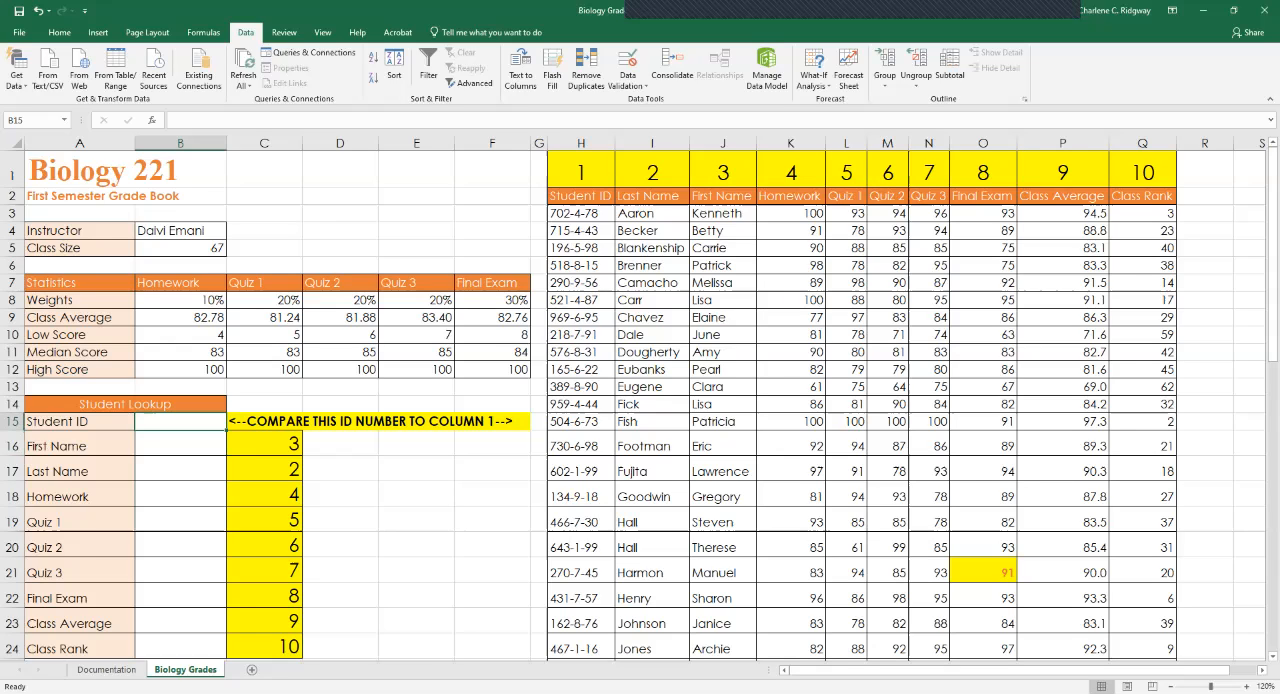
click(180, 445)
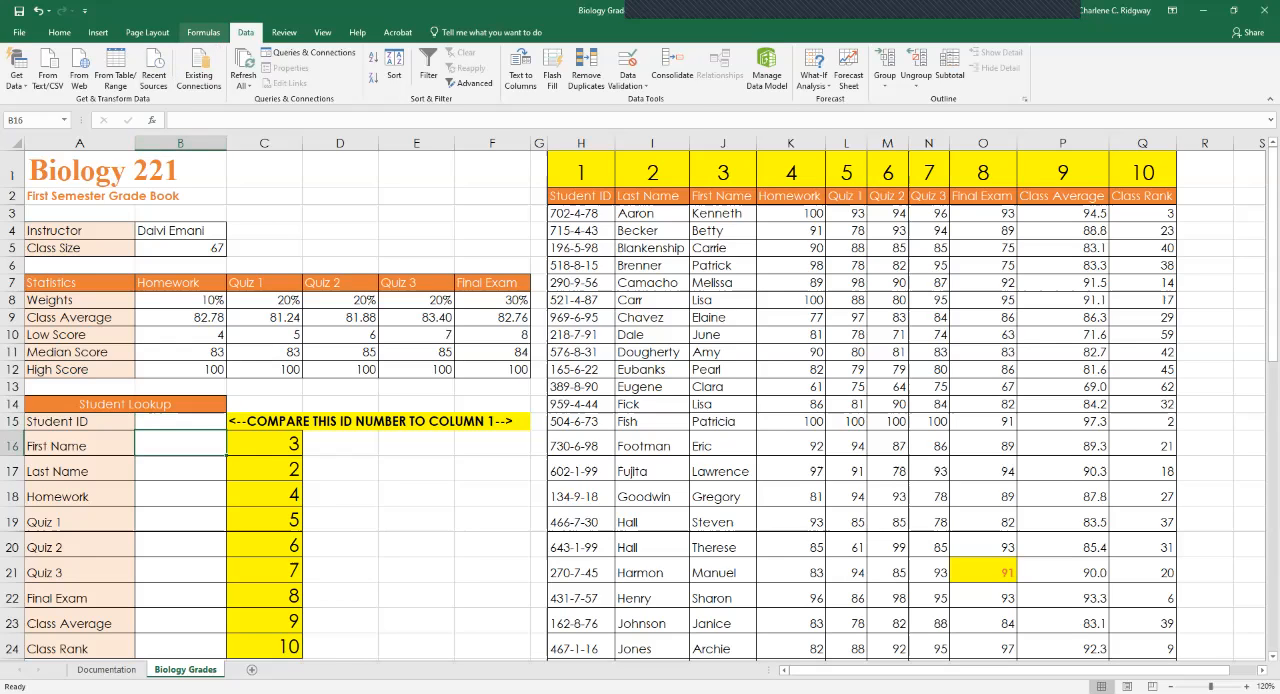
click(203, 32)
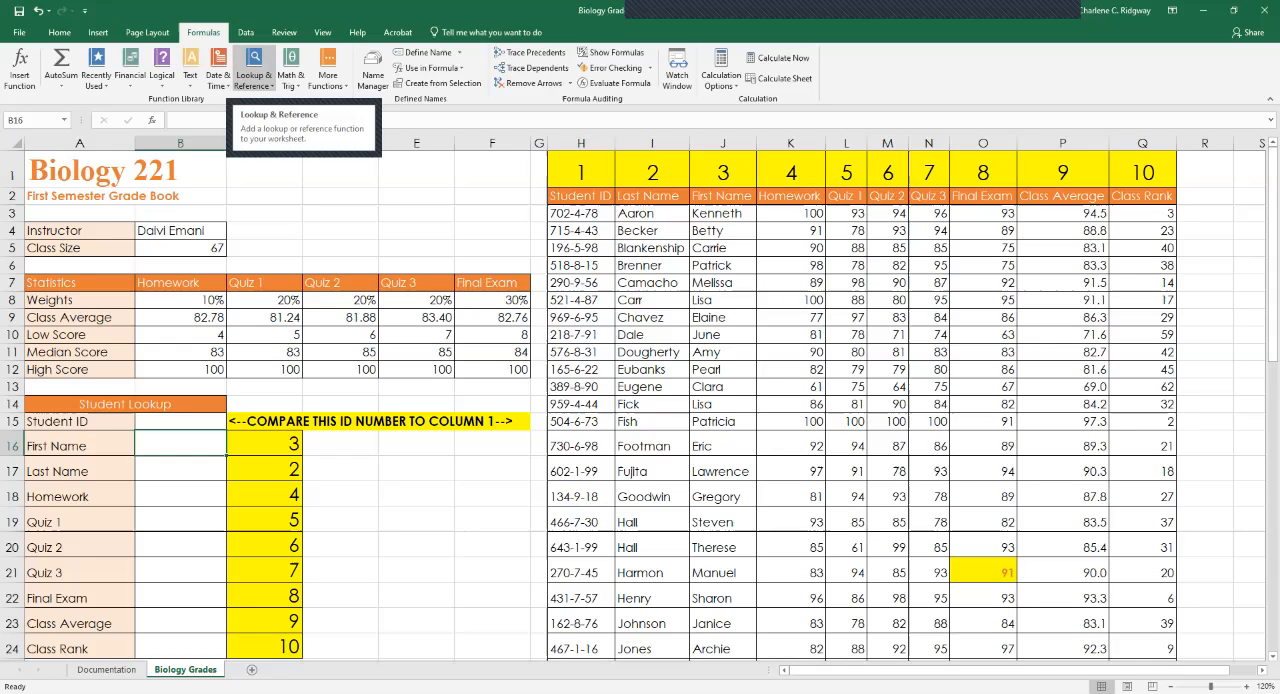
click(253, 75)
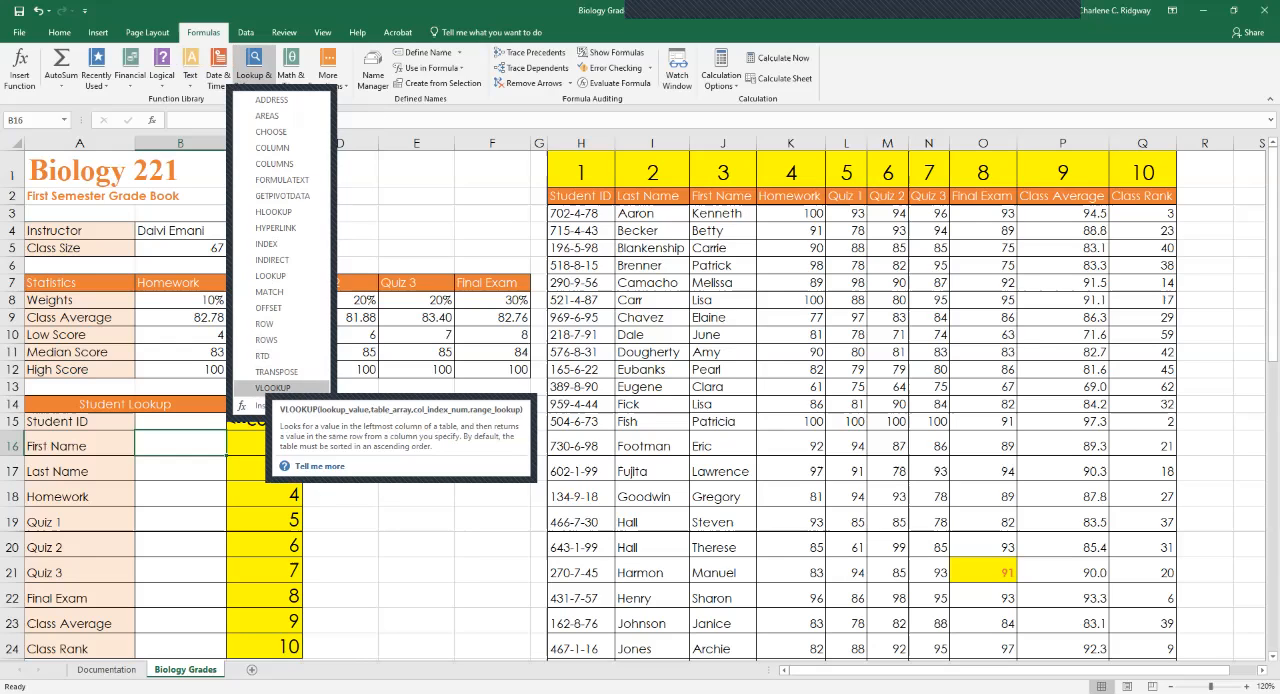
click(272, 387)
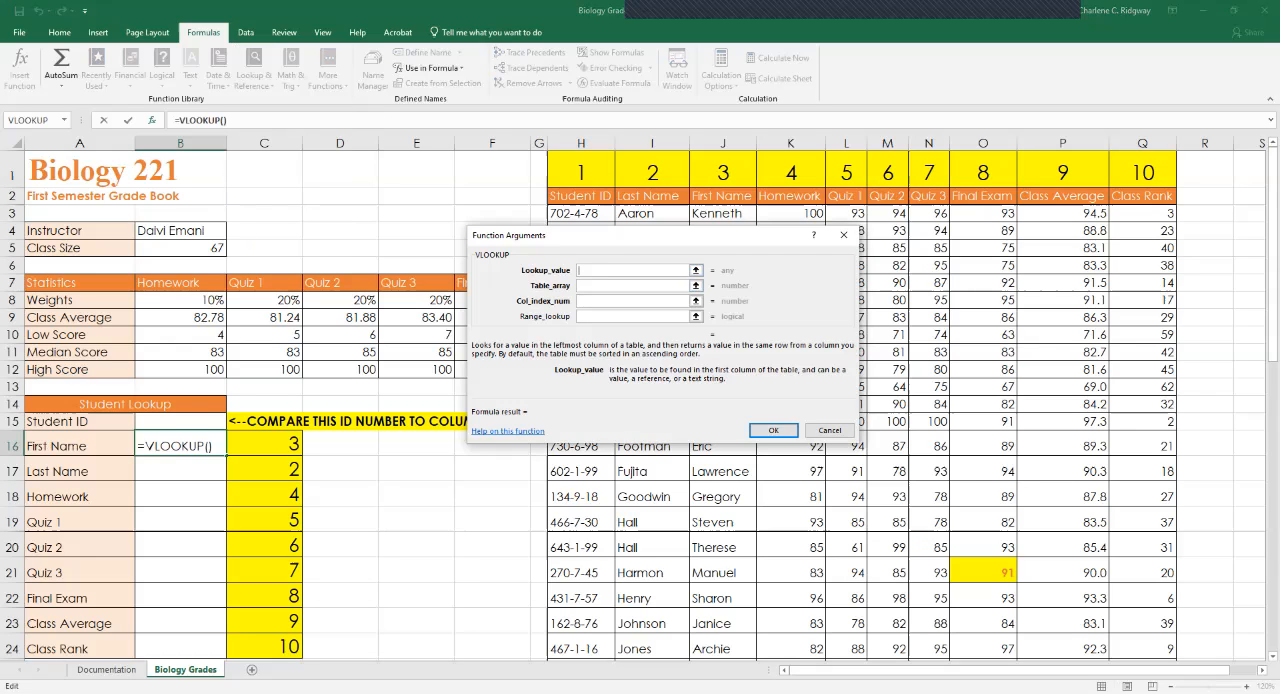
click(180, 422)
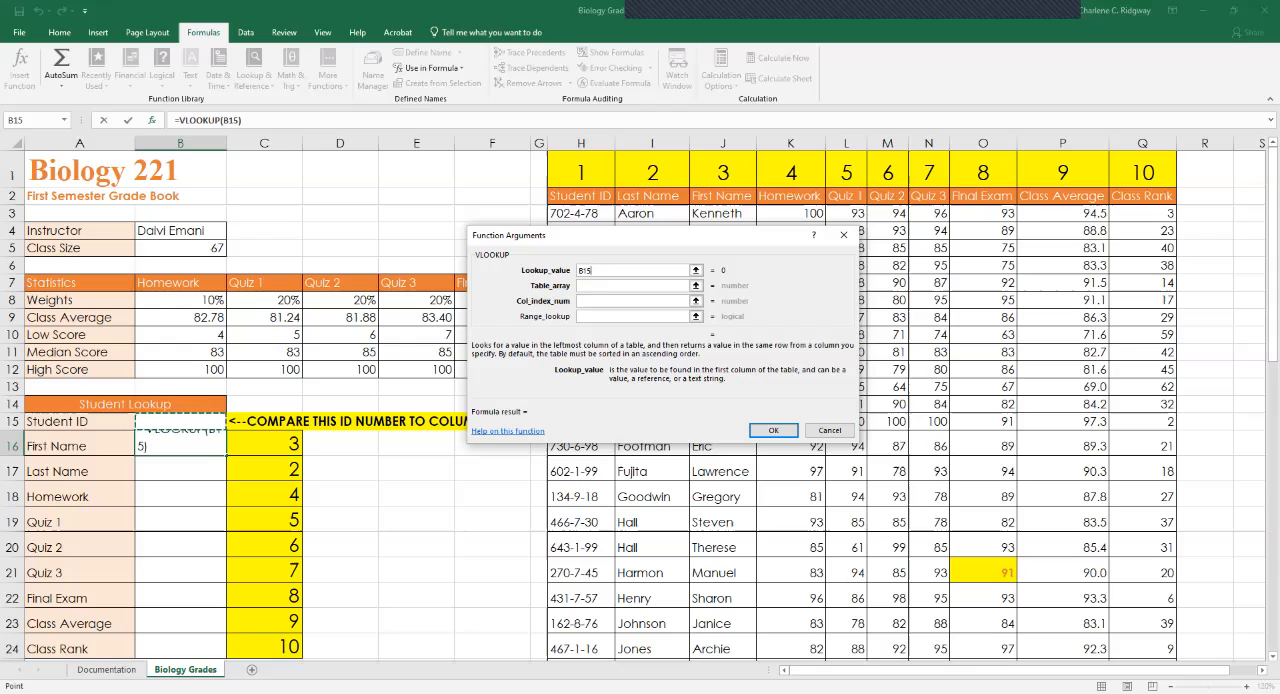
key(F4)
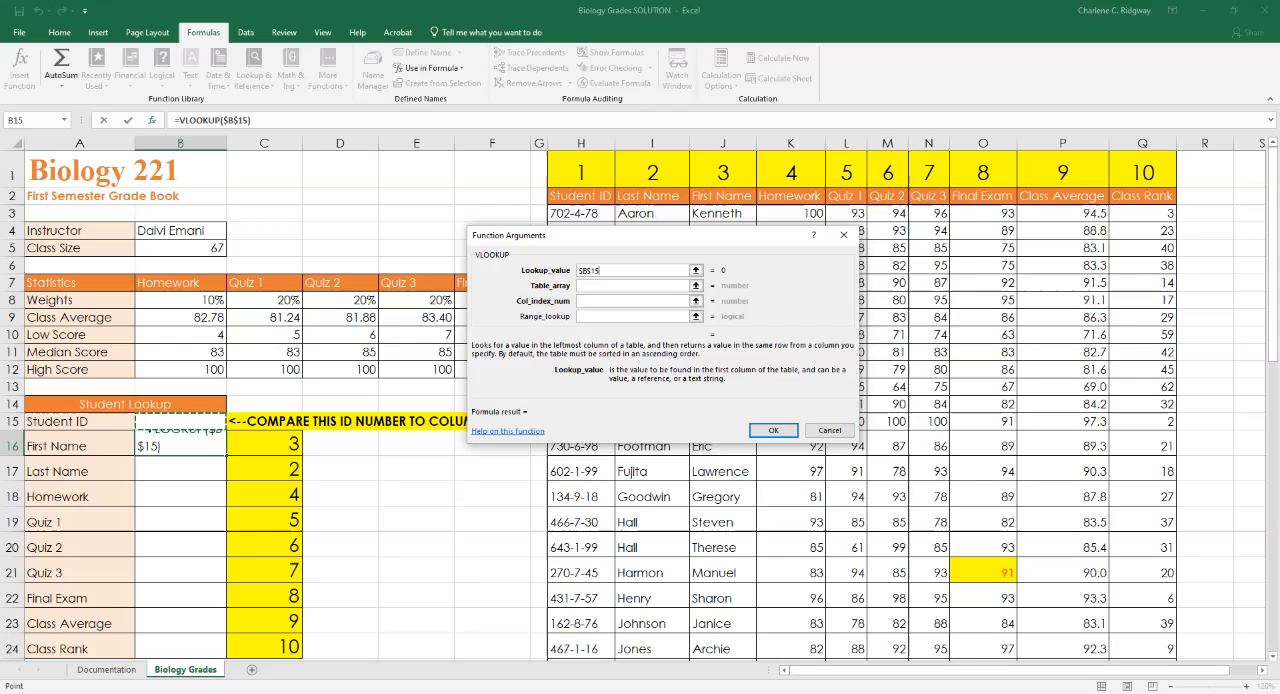
key(Tab)
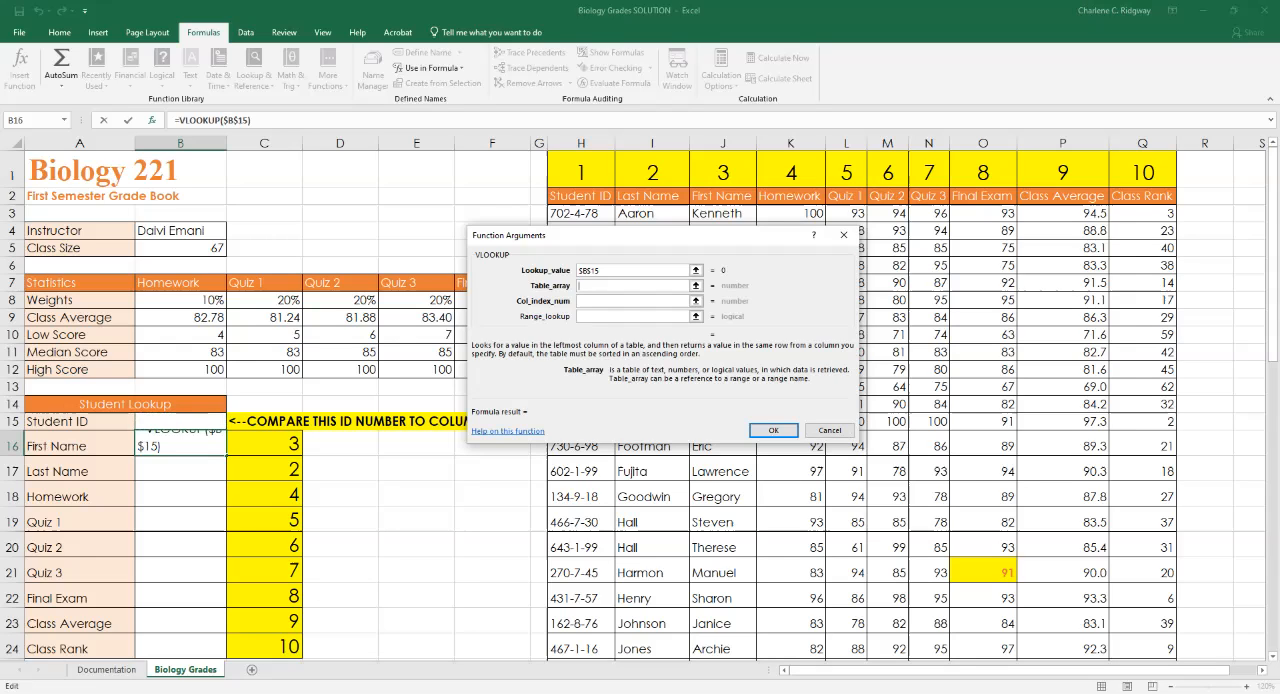
Set the VLOOKUP table array to the absolute column range $H:$Q.
click(581, 143)
drag(581, 143, 1142, 143)
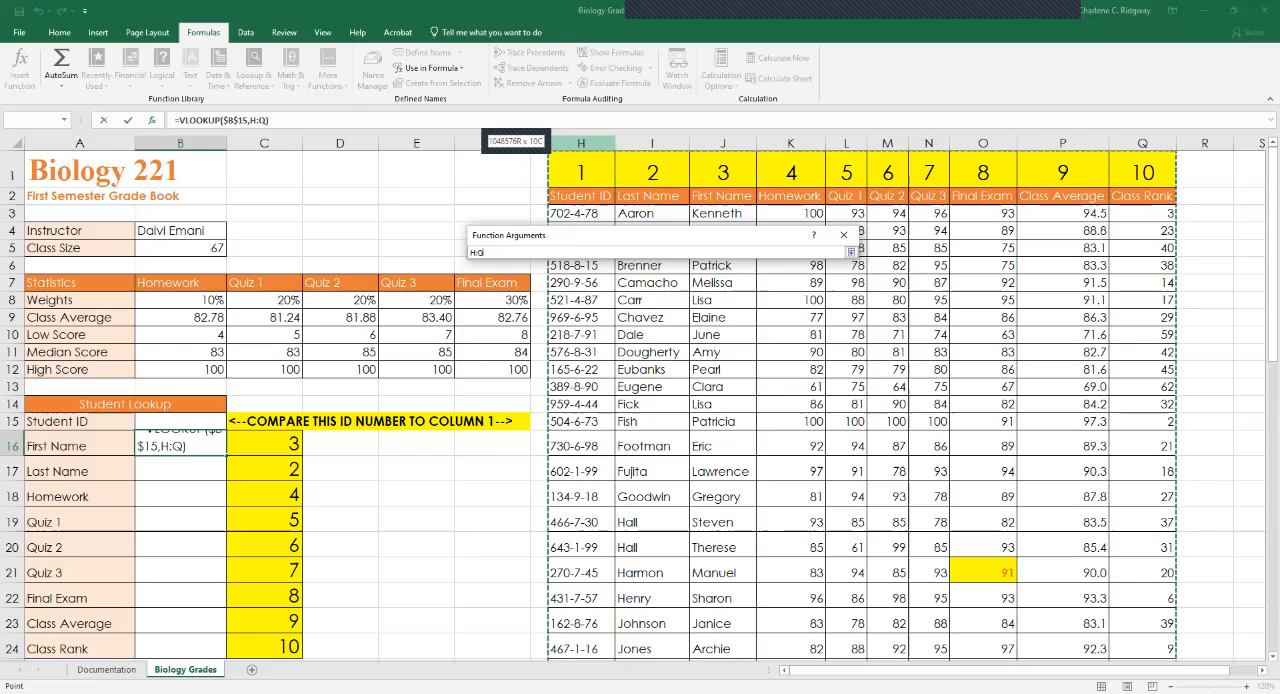
drag(1142, 143, 1142, 143)
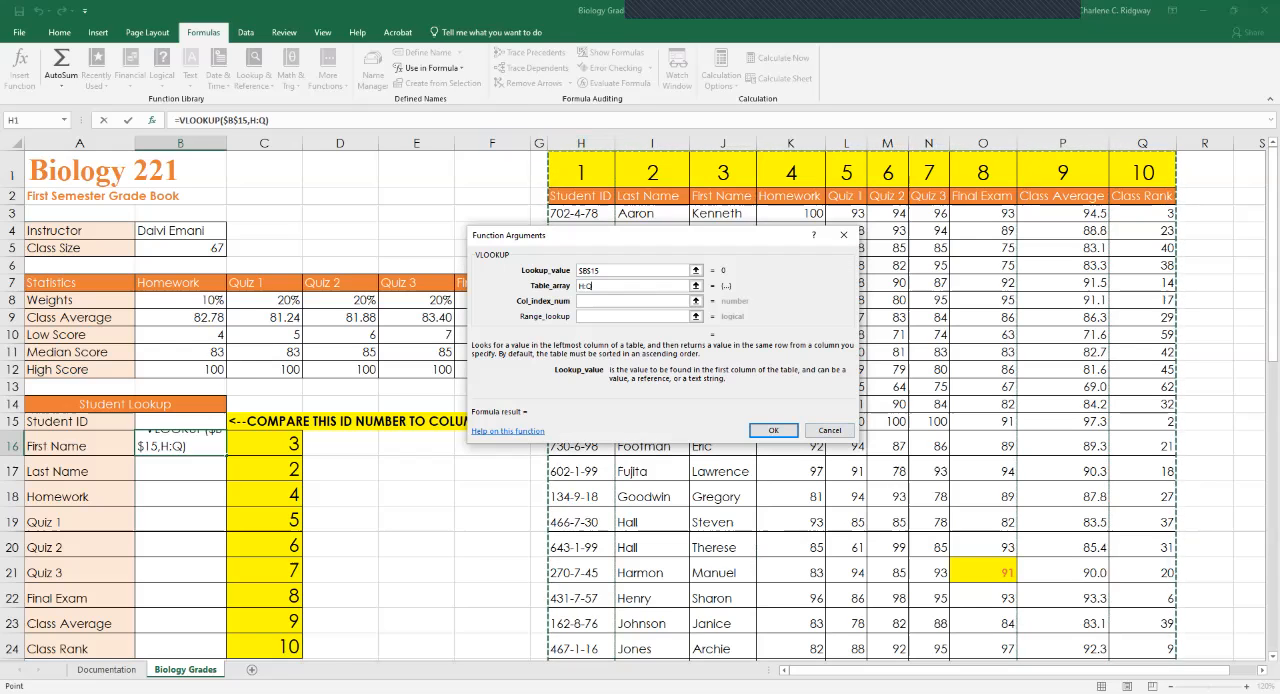
key(F4)
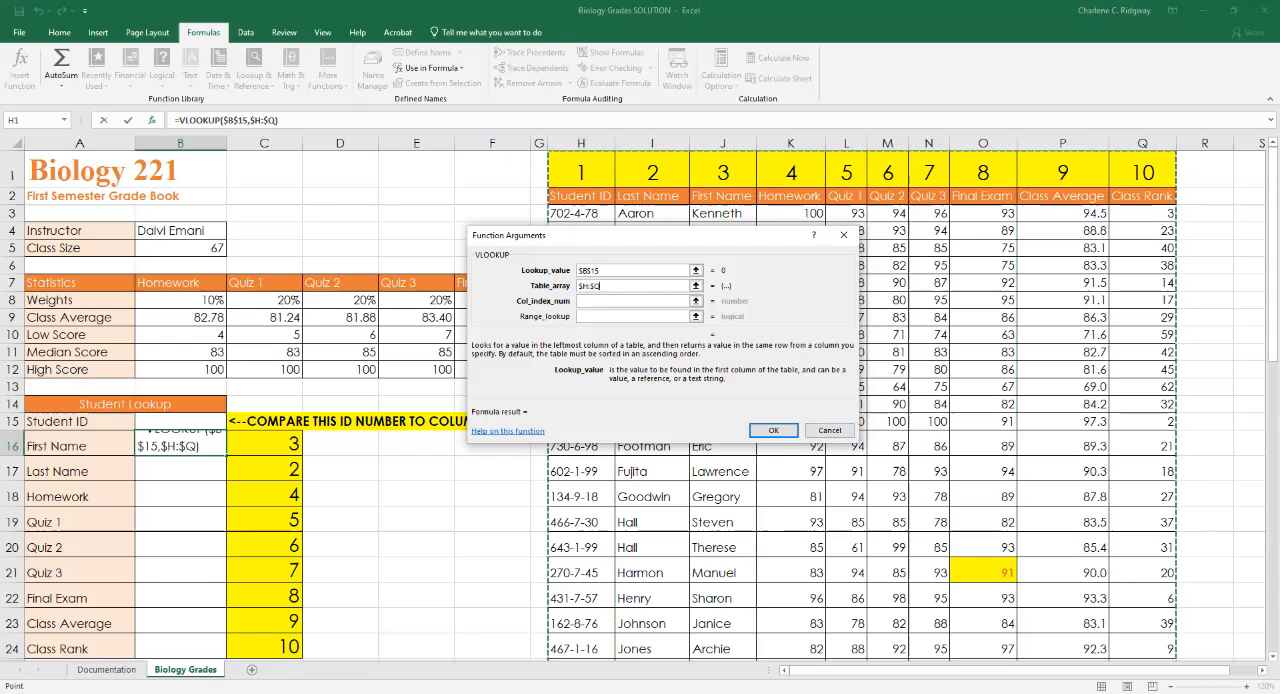
key(Tab)
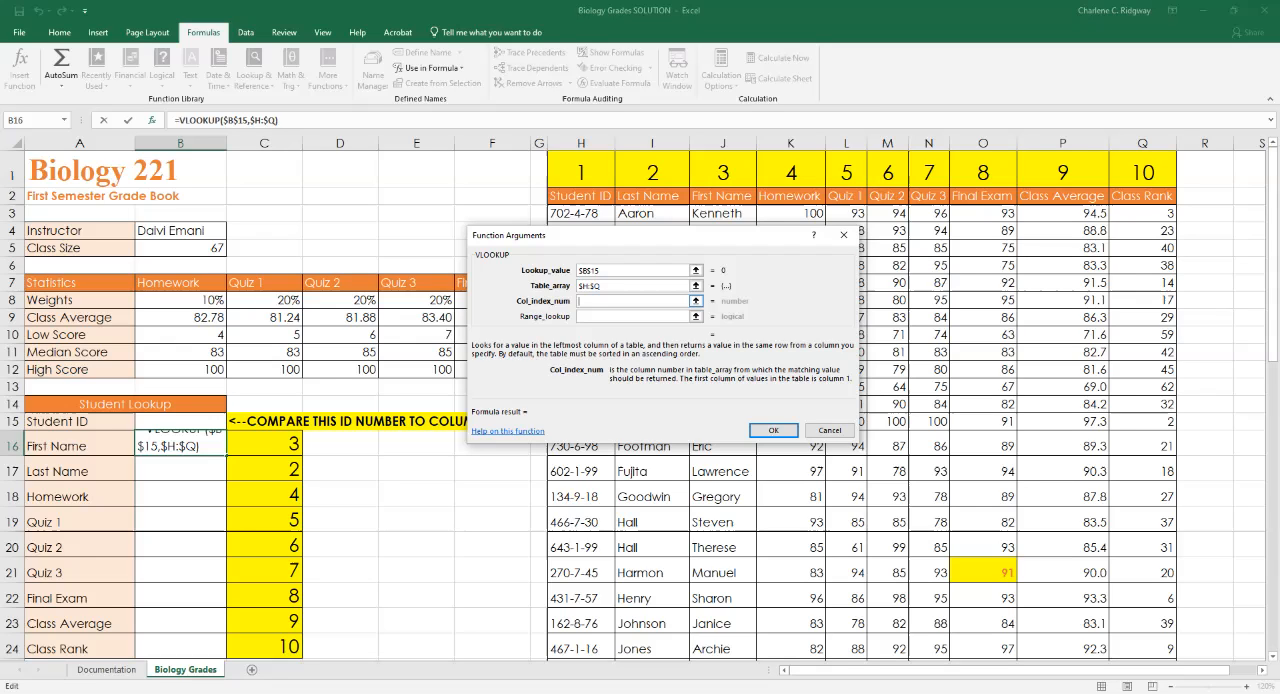
Complete the B16 VLOOKUP with column index number 3 and range lookup False.
text(3)
key(Tab)
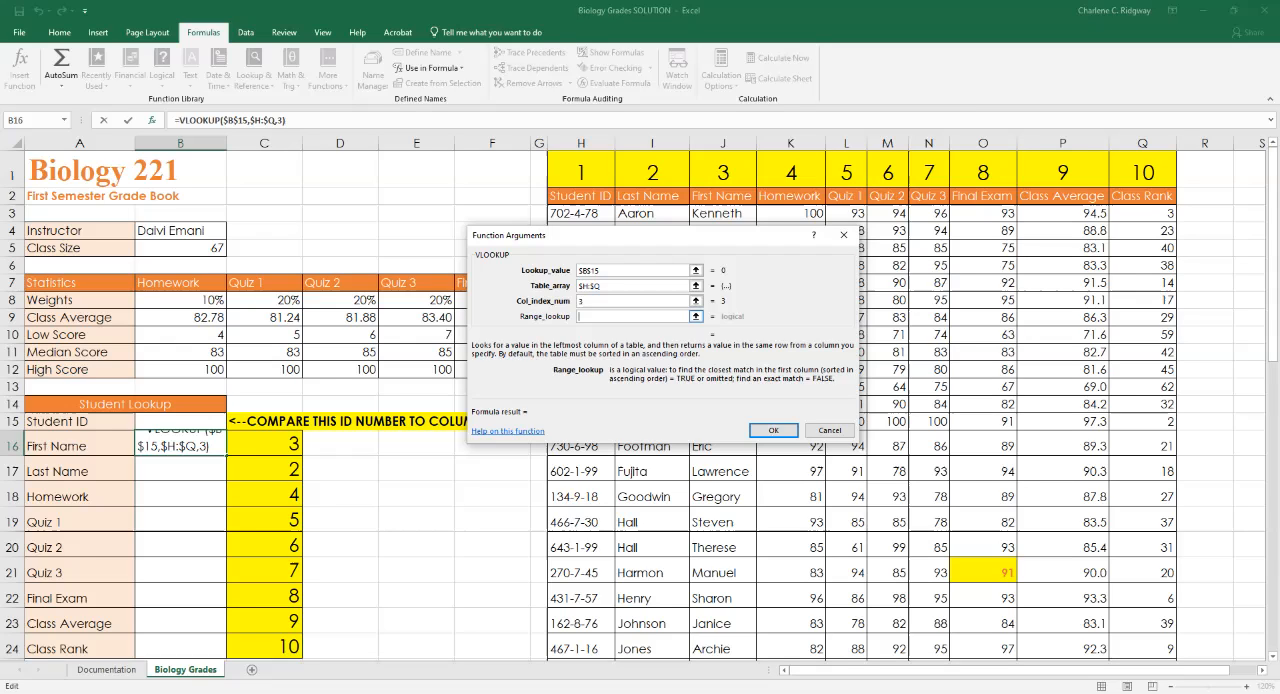
text(False)
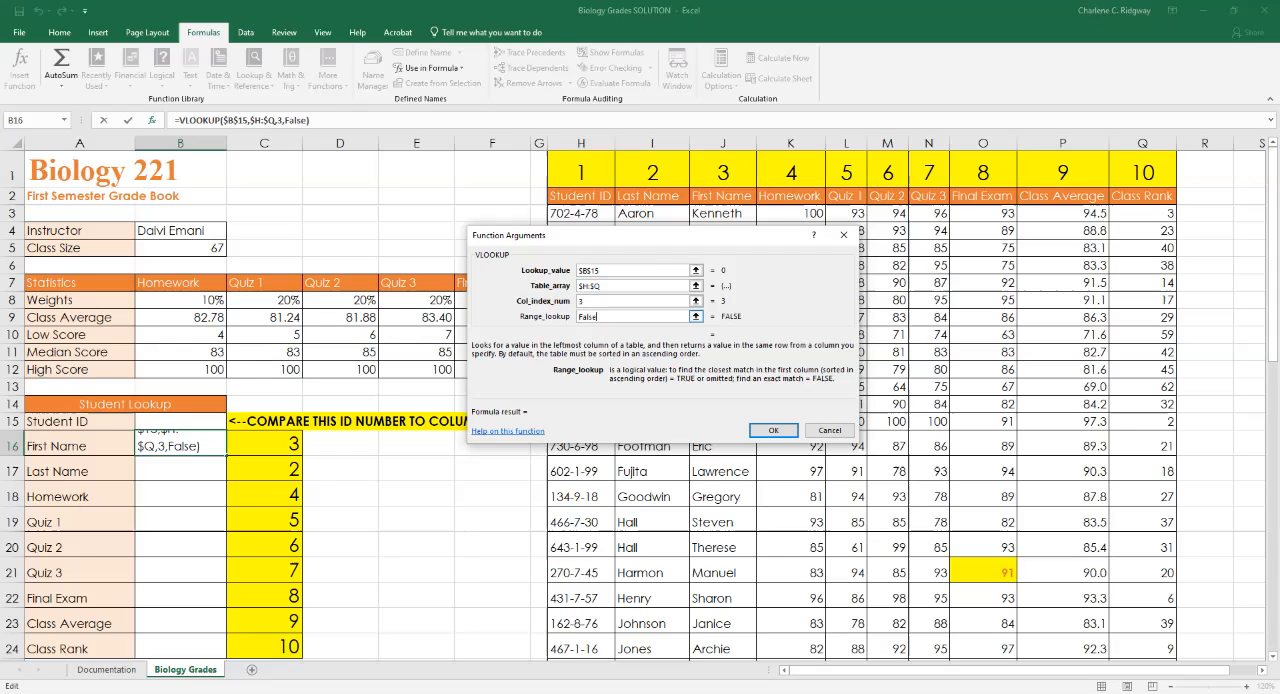
click(773, 430)
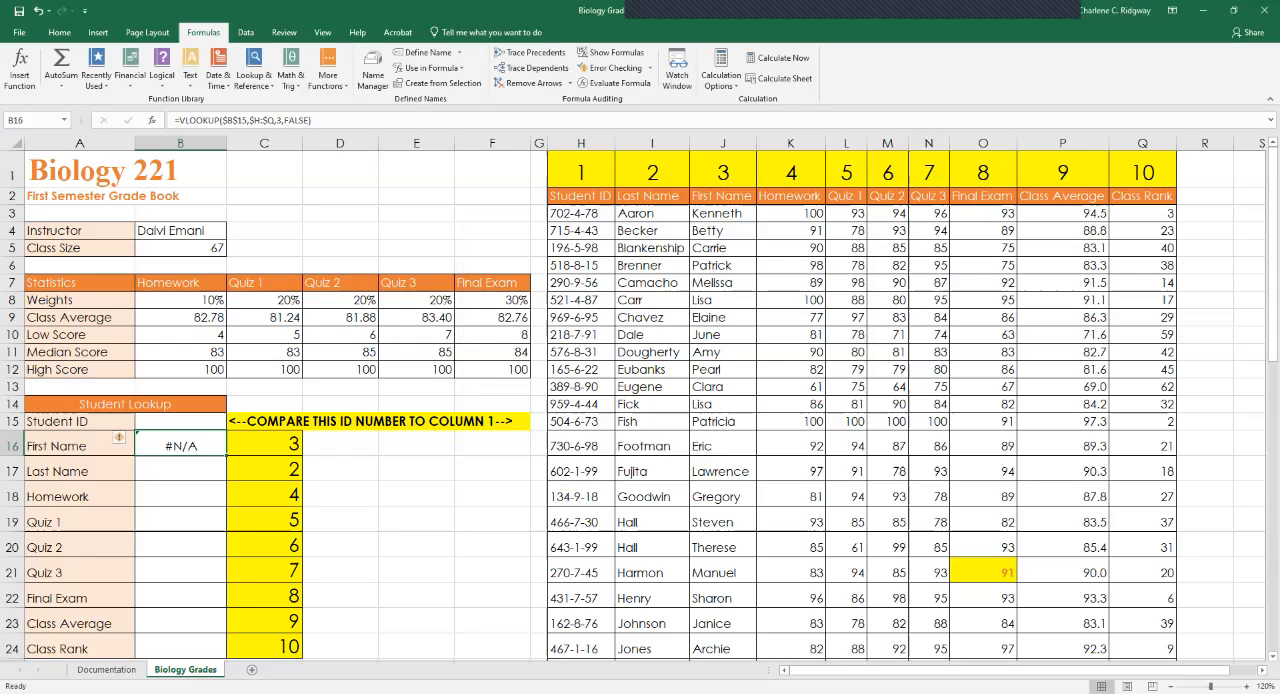
Enter the ID of the first student in the grade table into the Student ID cell B15.
click(180, 422)
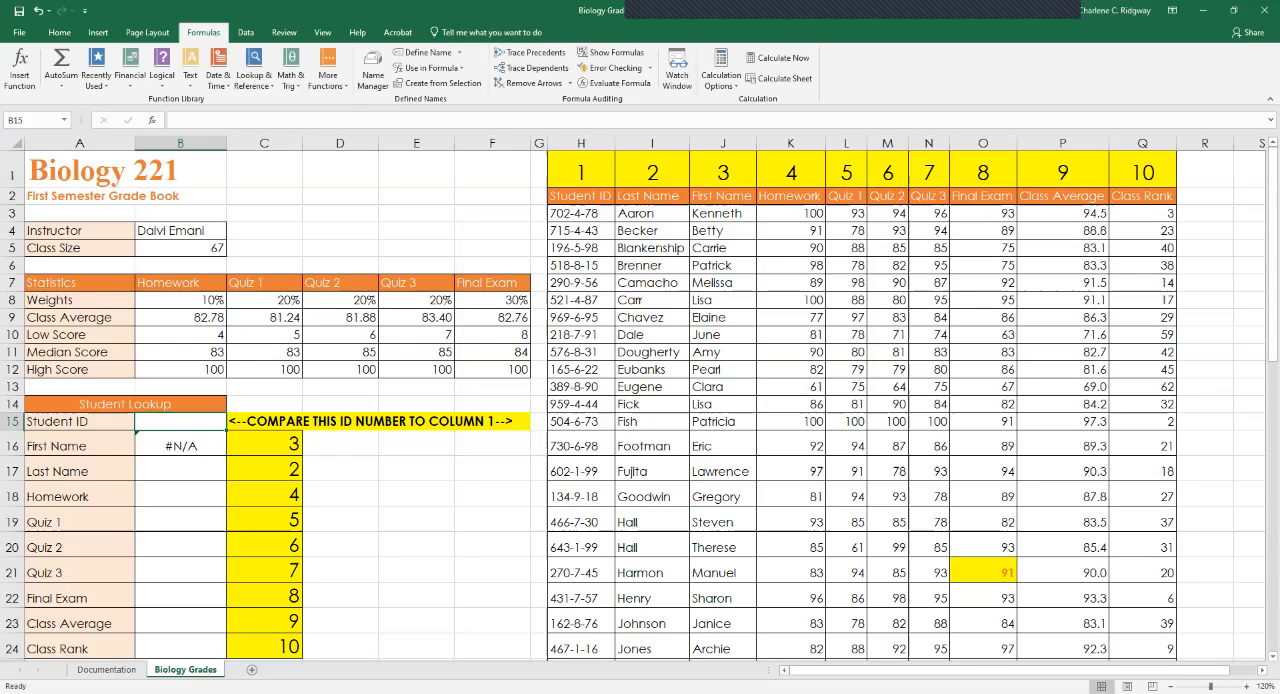
text(70)
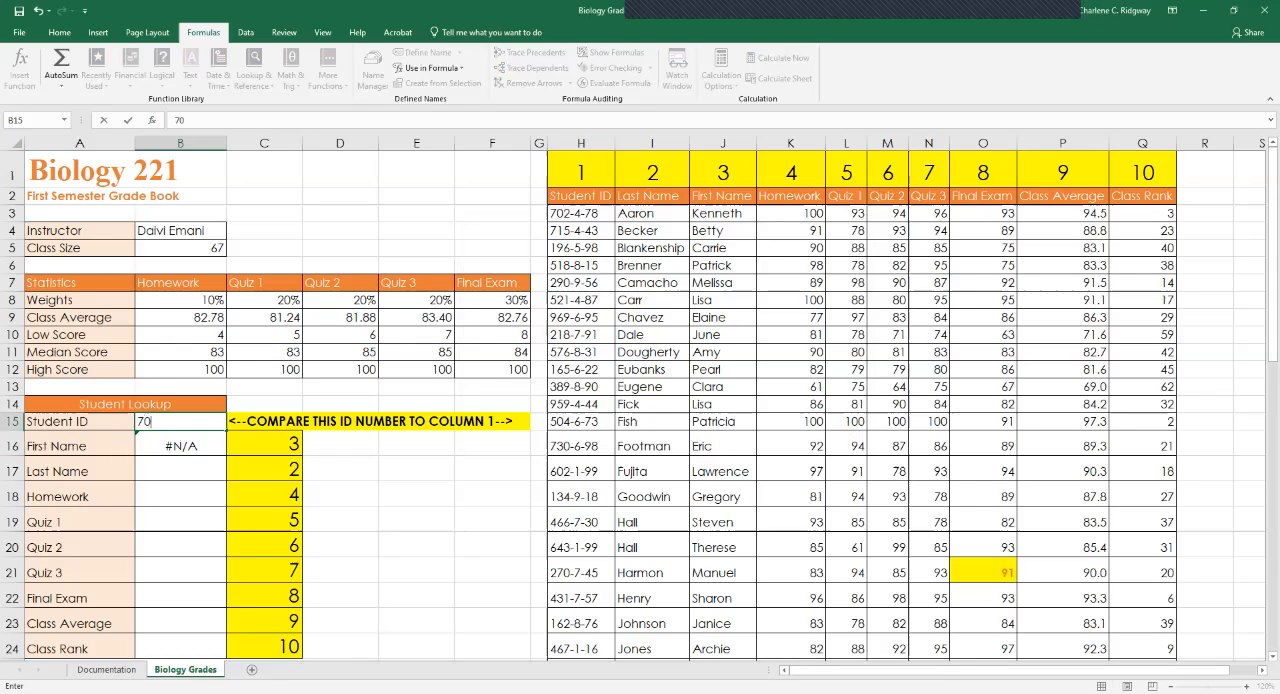
text(2-4-78)
key(Return)
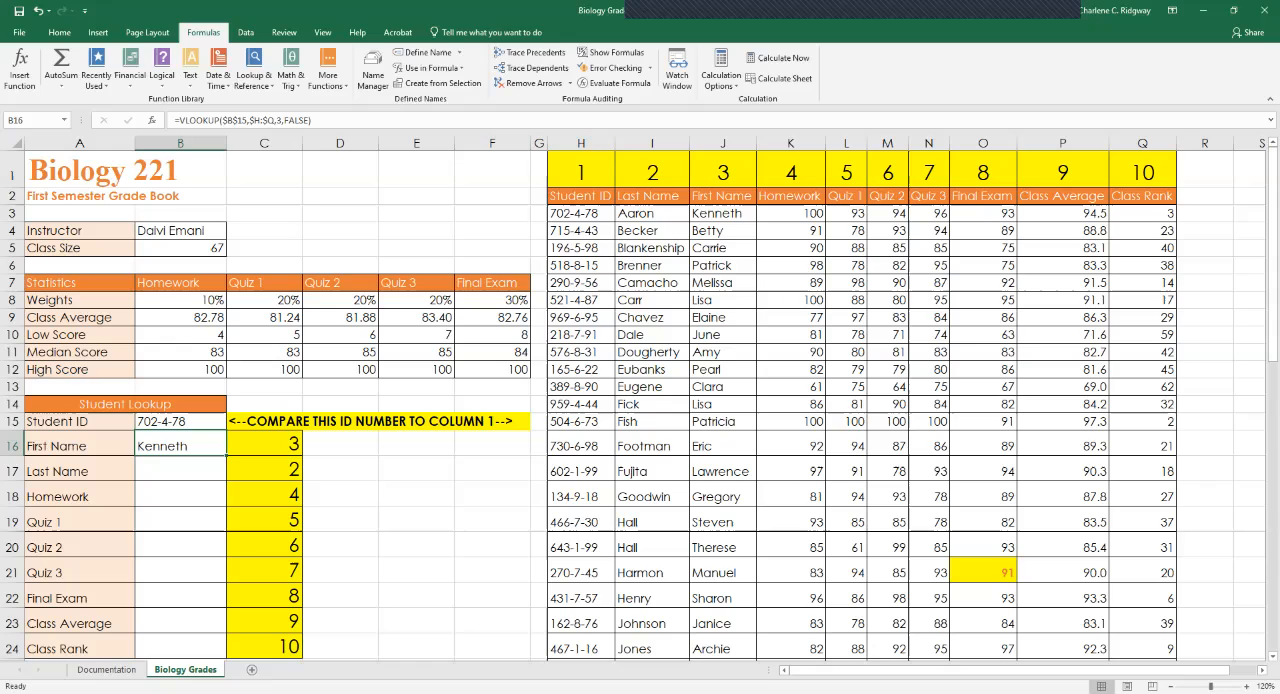
Begin a formula in the Last Name cell B17 of the Student Lookup table.
click(180, 471)
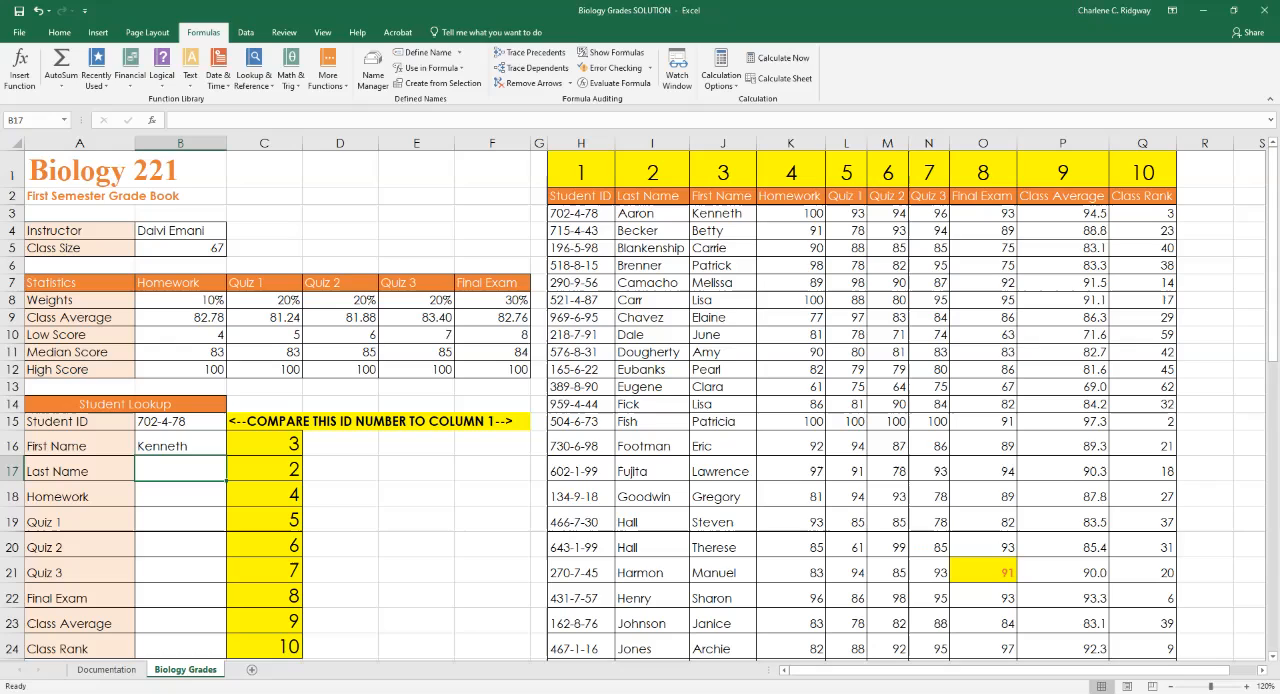
text(=)
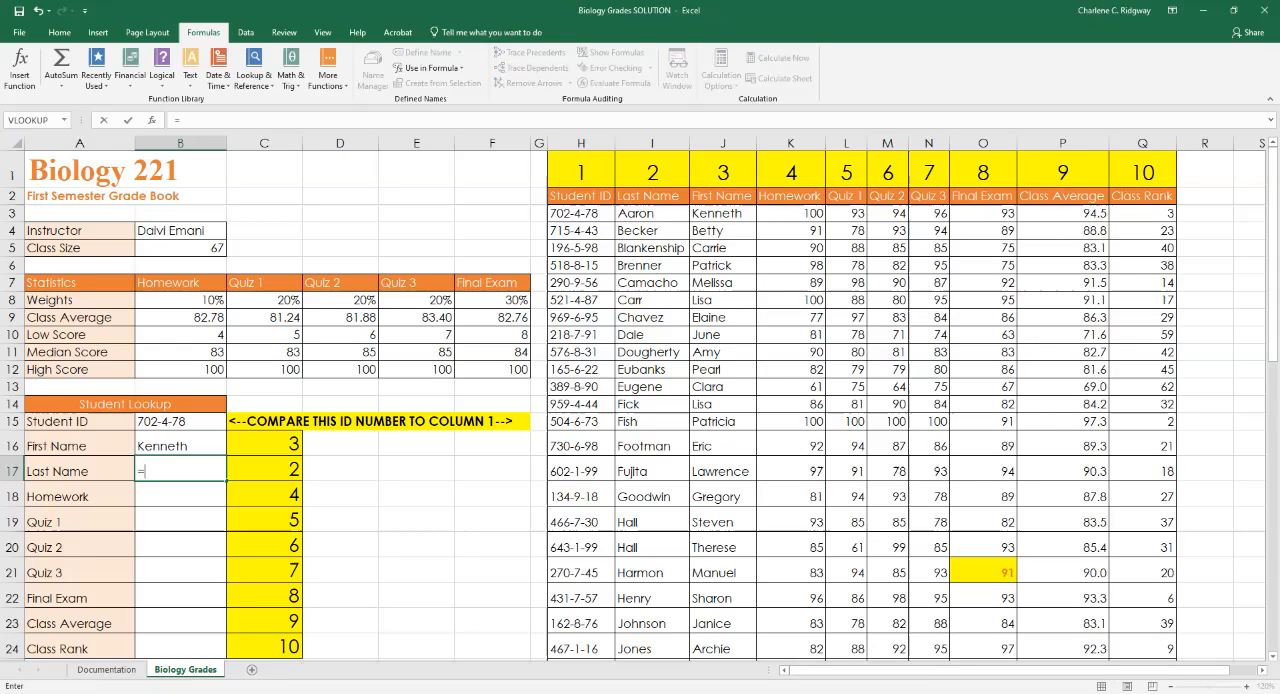
text(loo)
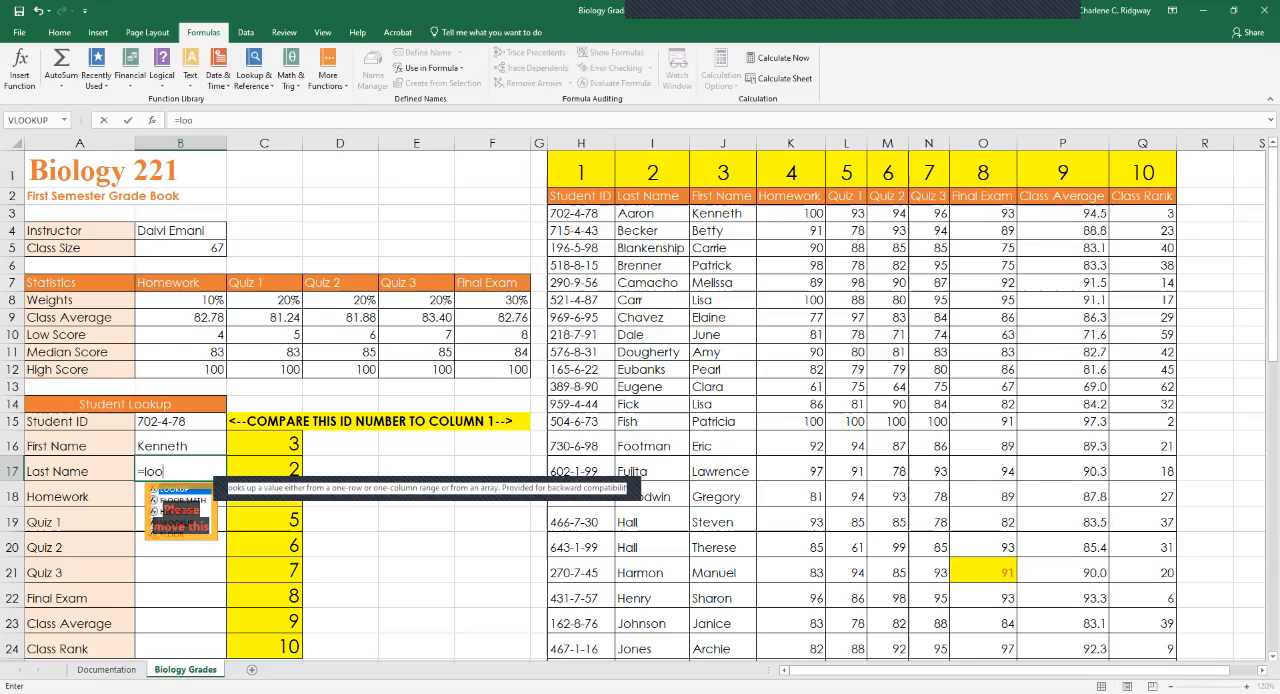
key(Tab)
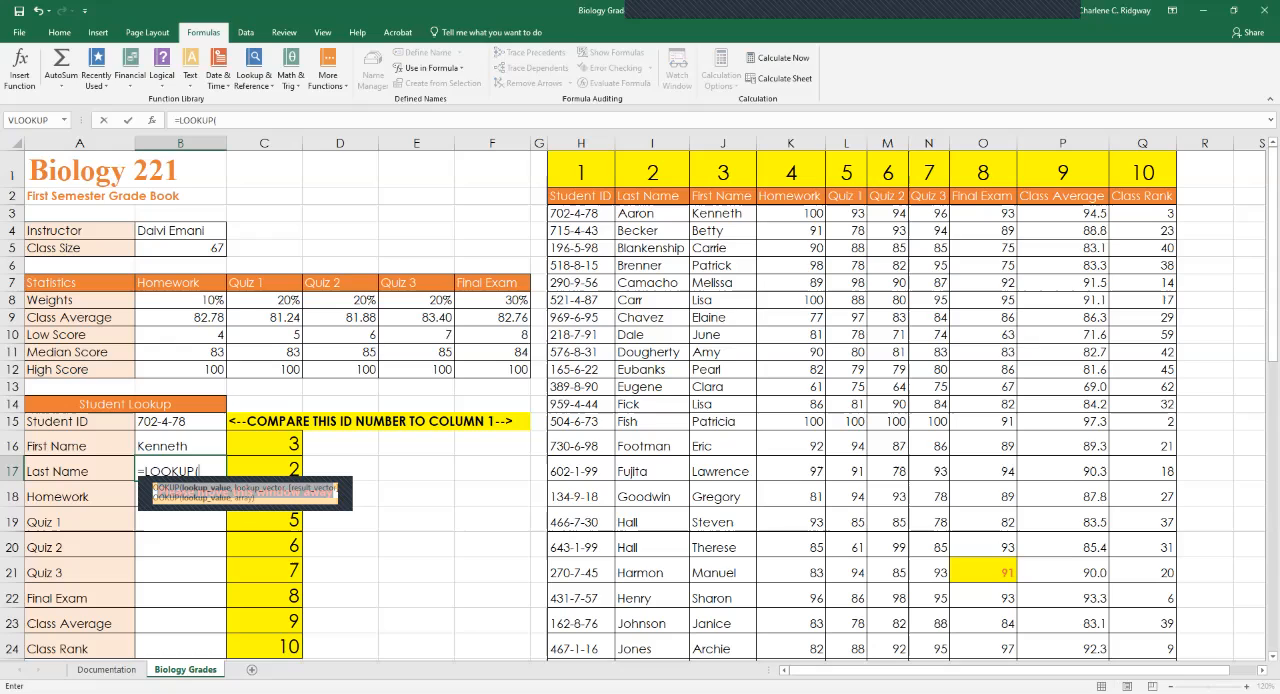
key(BackSpace)
key(BackSpace)
key(BackSpace)
key(BackSpace)
key(BackSpace)
key(BackSpace)
key(BackSpace)
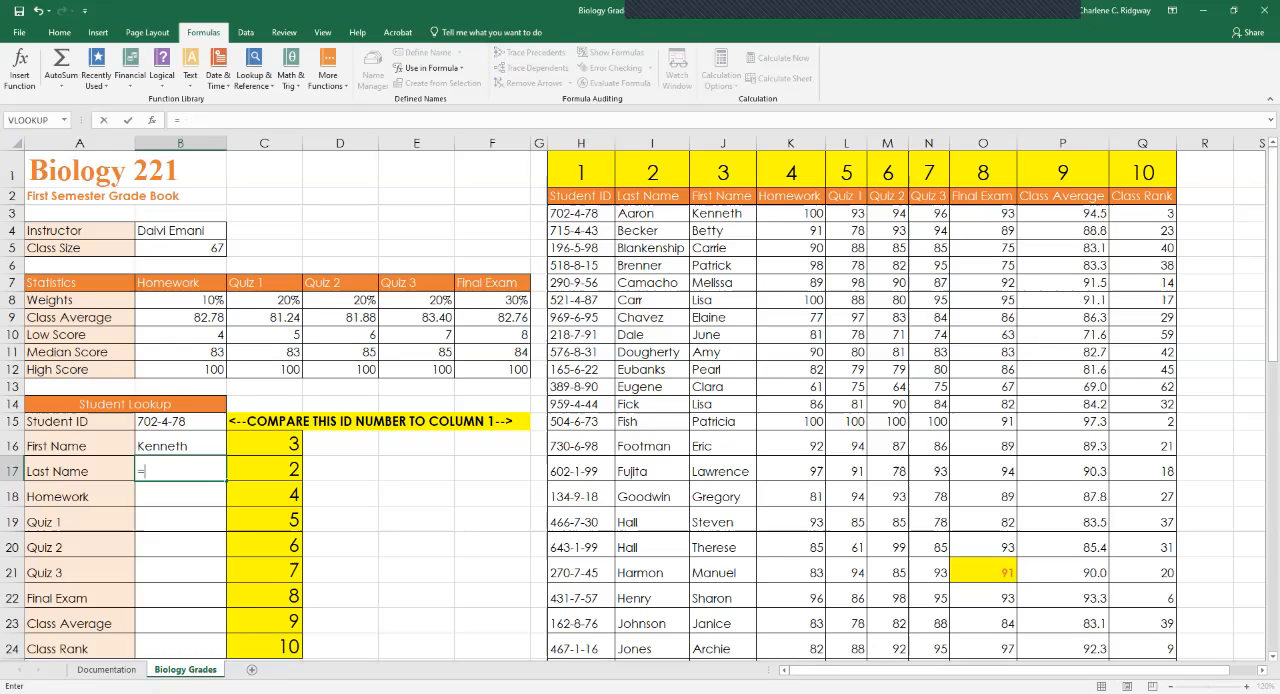
Use the VLOOKUP function in the B17 formula with $B$15 as its absolute lookup value.
text(V)
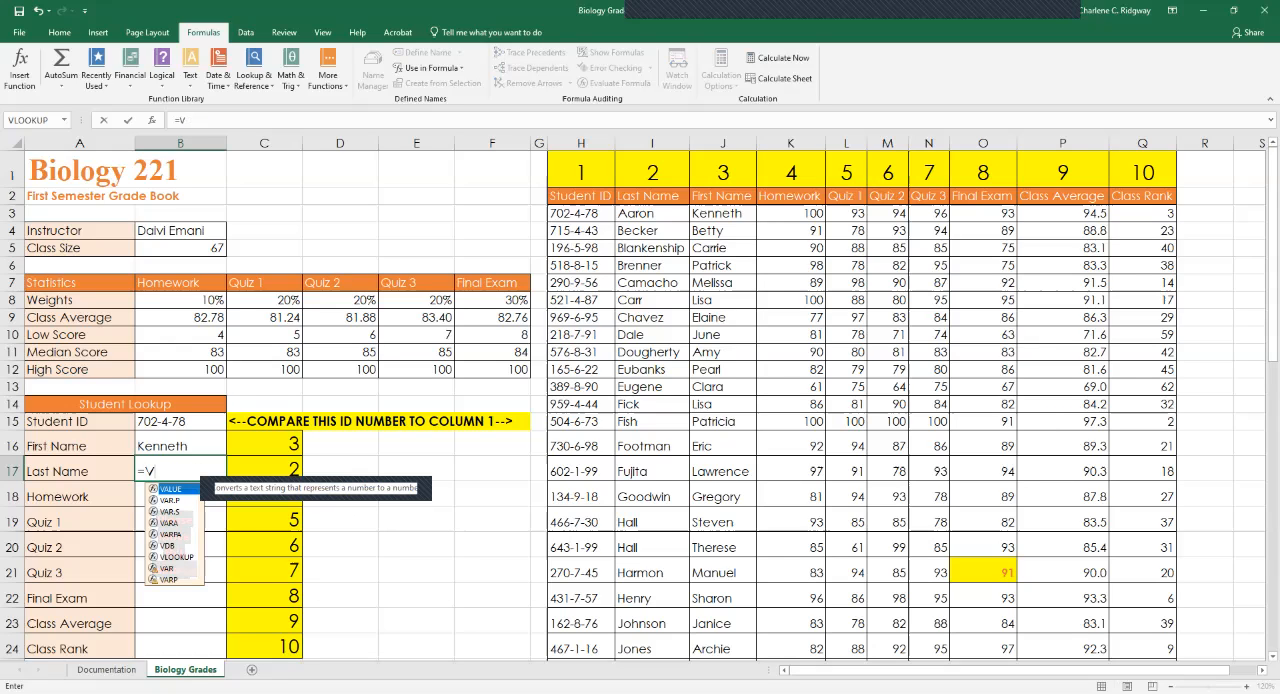
text(l)
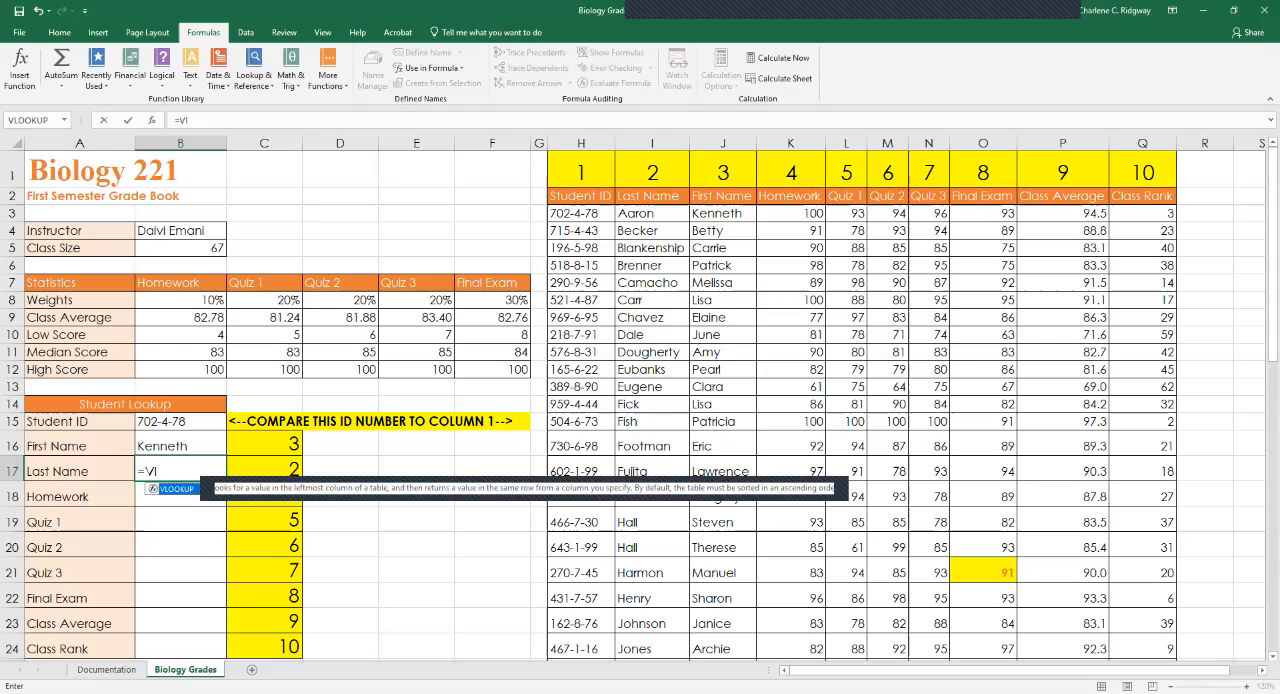
key(Tab)
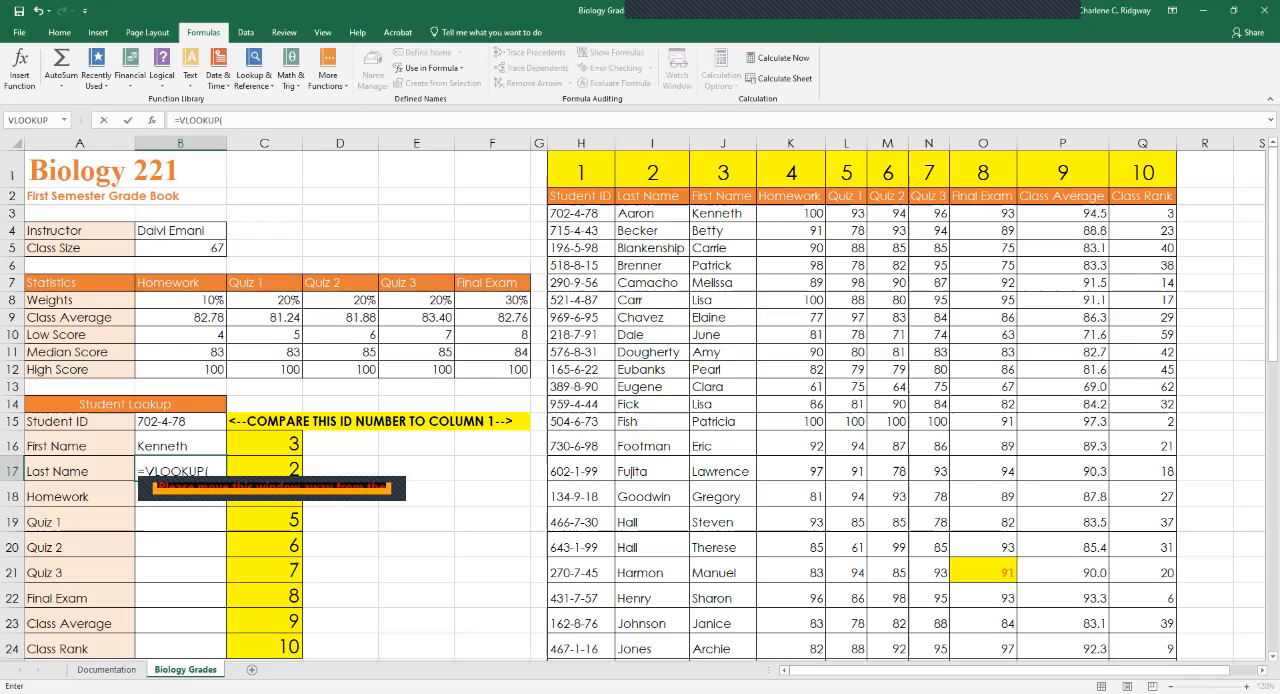
click(180, 422)
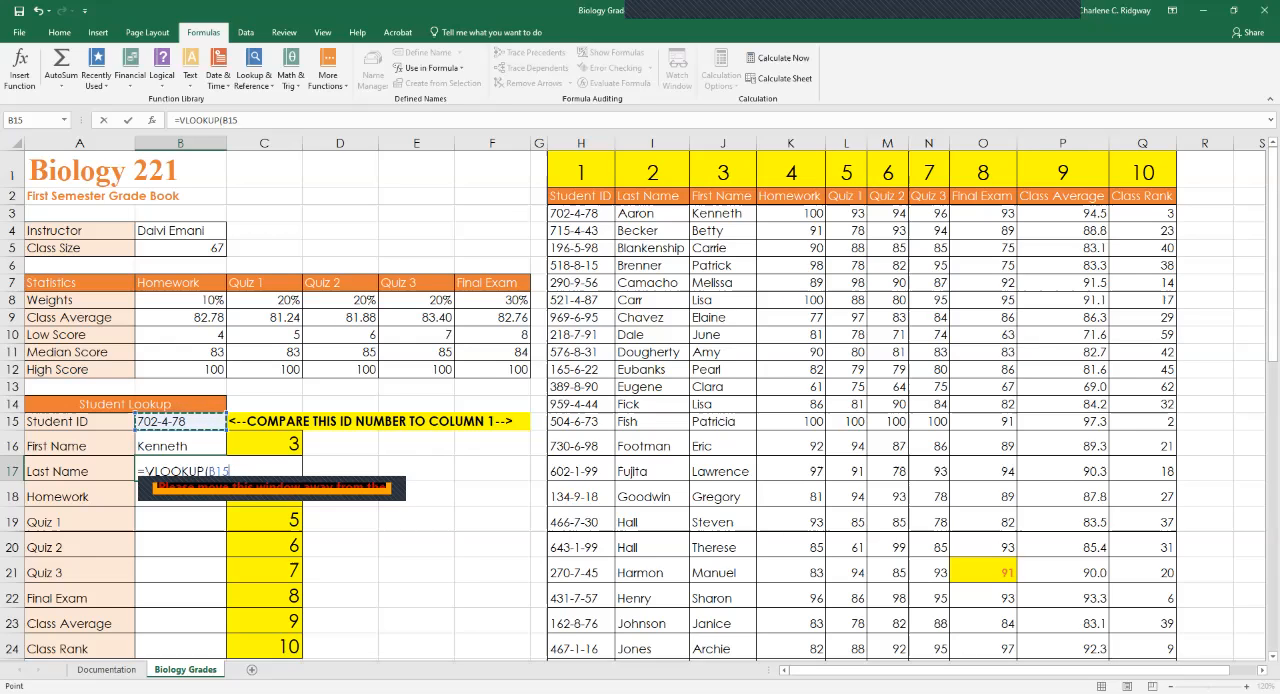
key(F4)
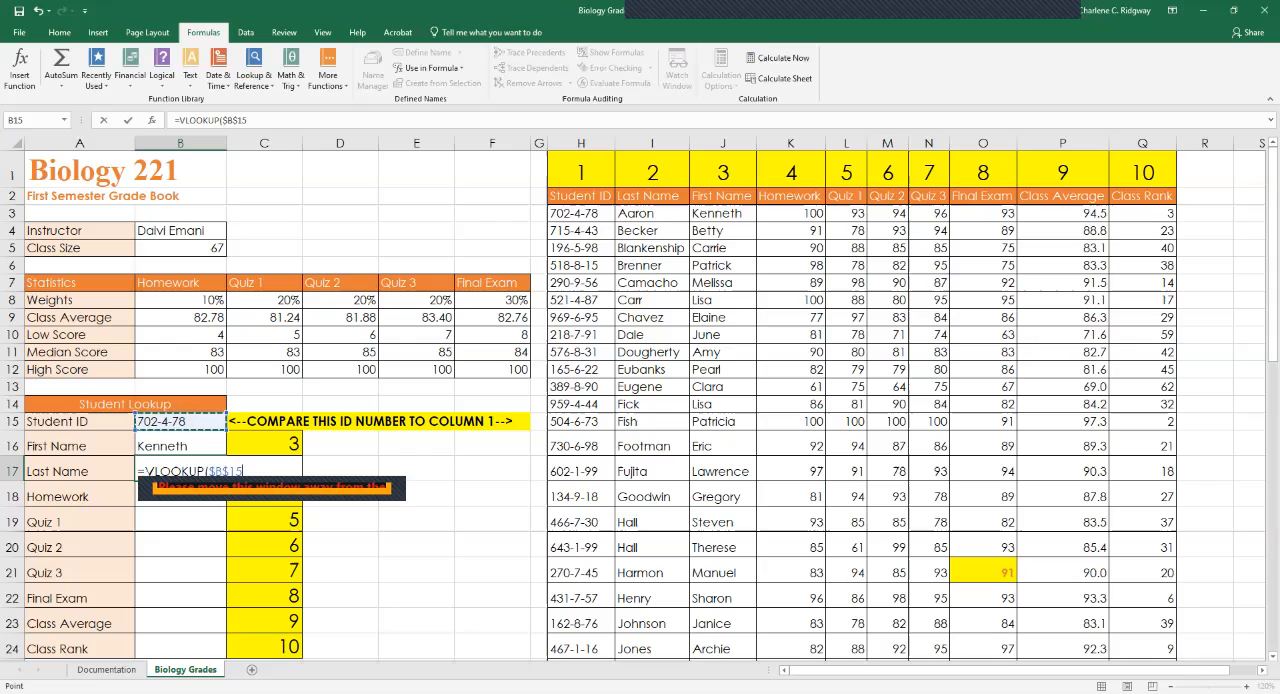
text(,H:H)
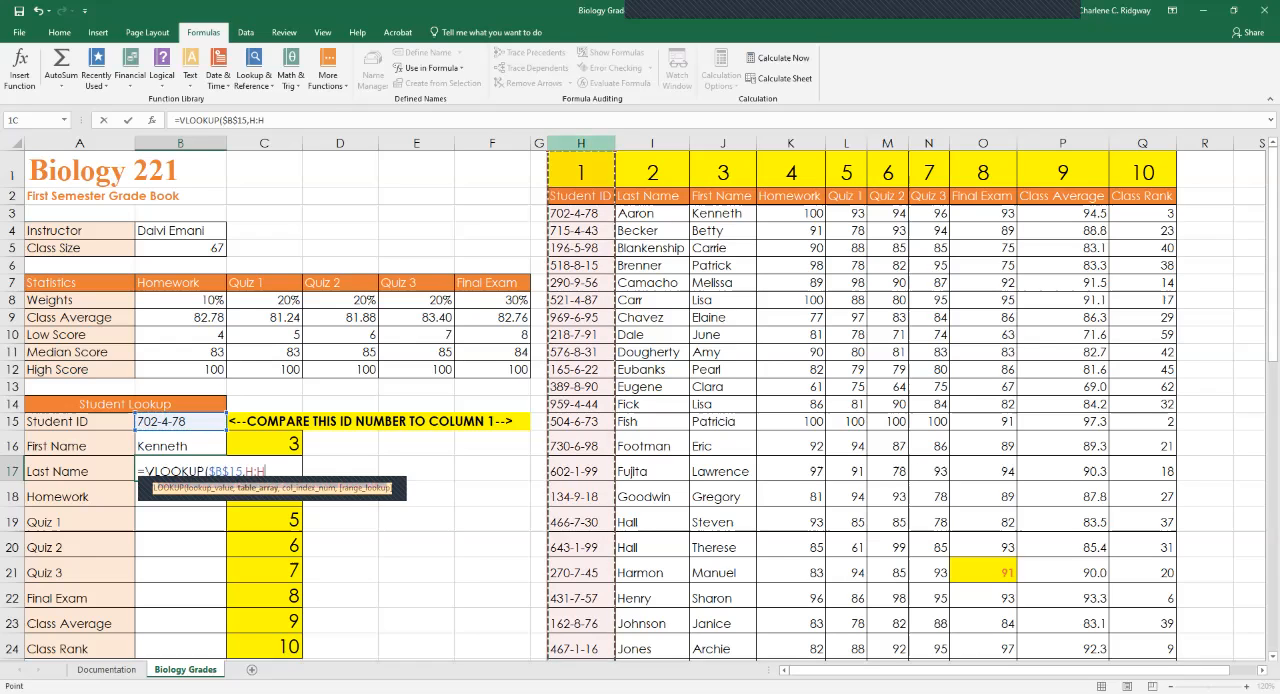
Set the table array of the B17 VLOOKUP to the absolute columns $H:$Q.
drag(581, 143, 1142, 143)
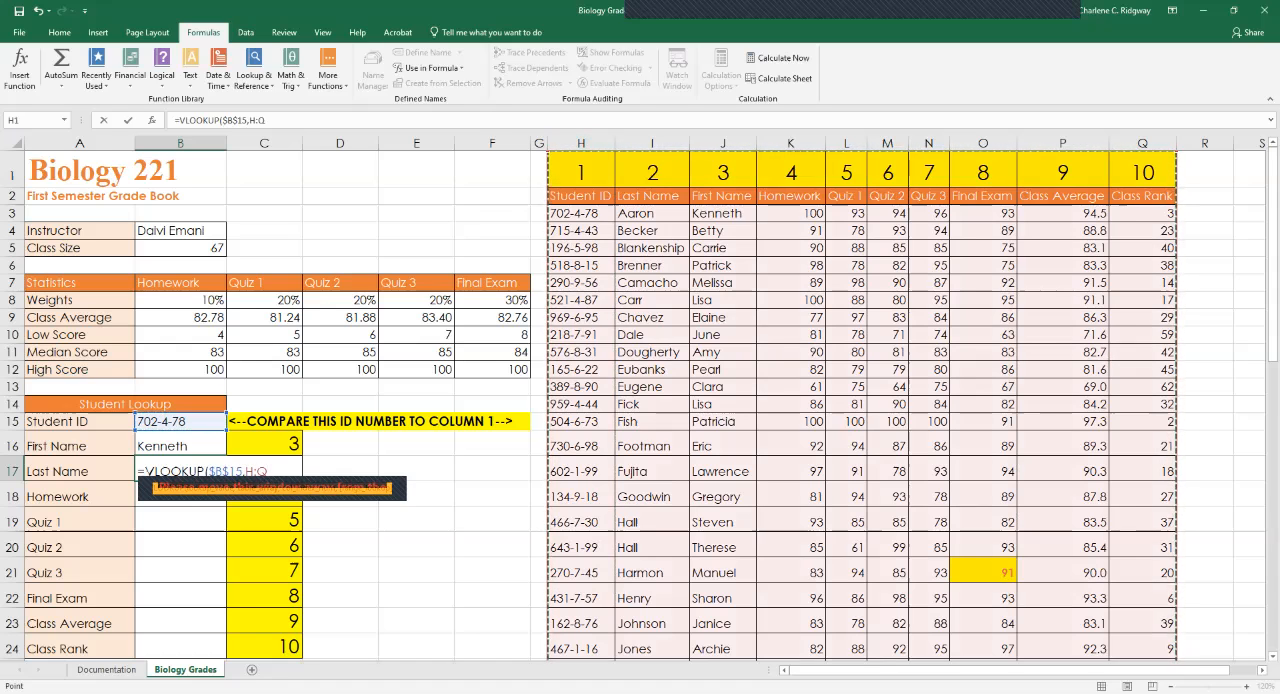
key(F4)
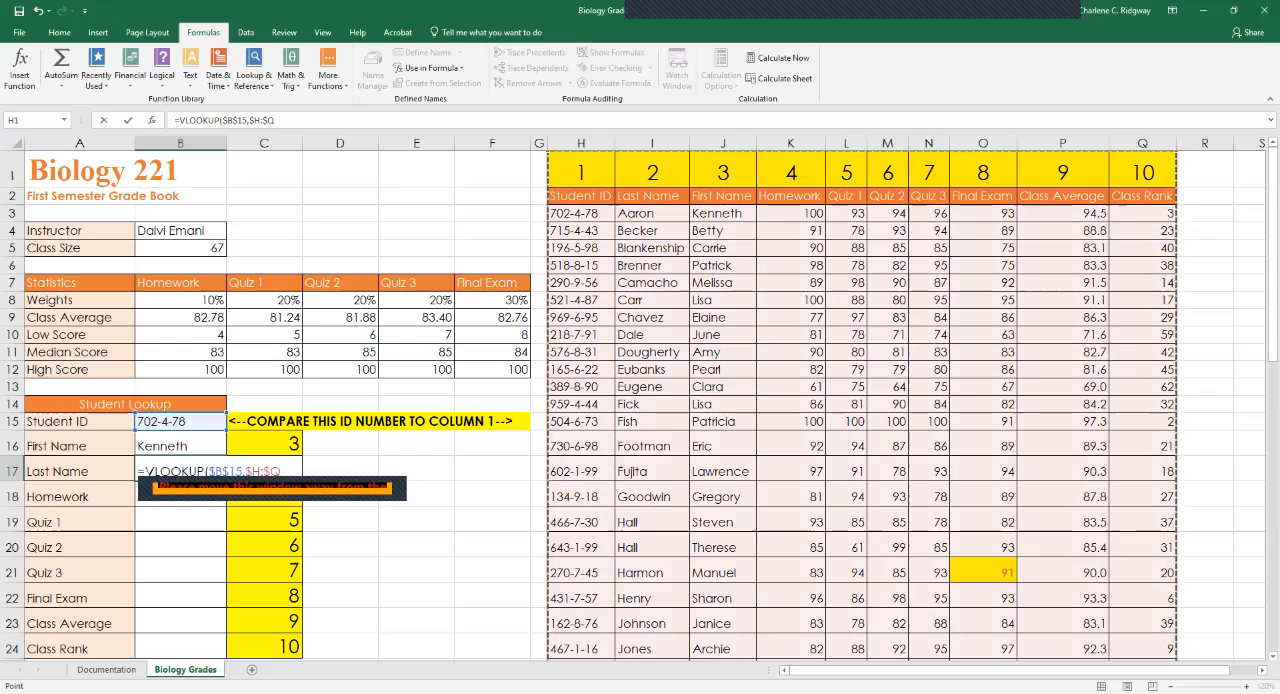
text(,)
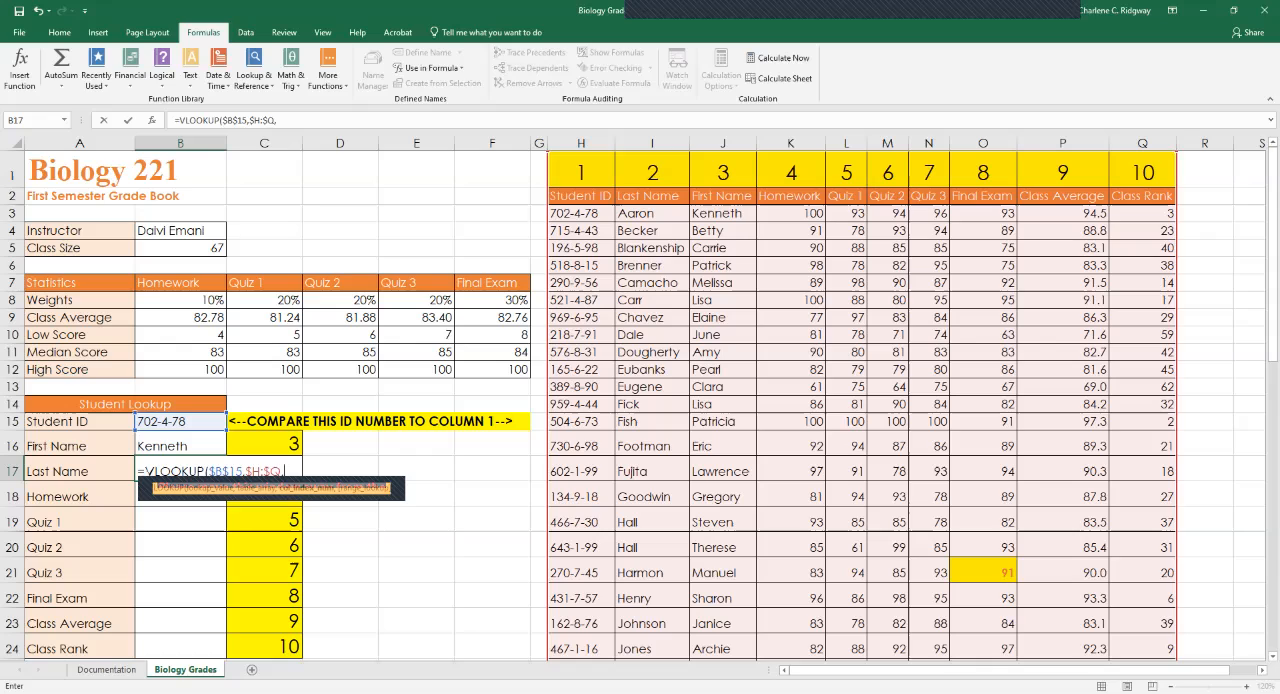
Complete the B17 VLOOKUP with column index number 2 and an exact-match range lookup of FALSE.
text(2)
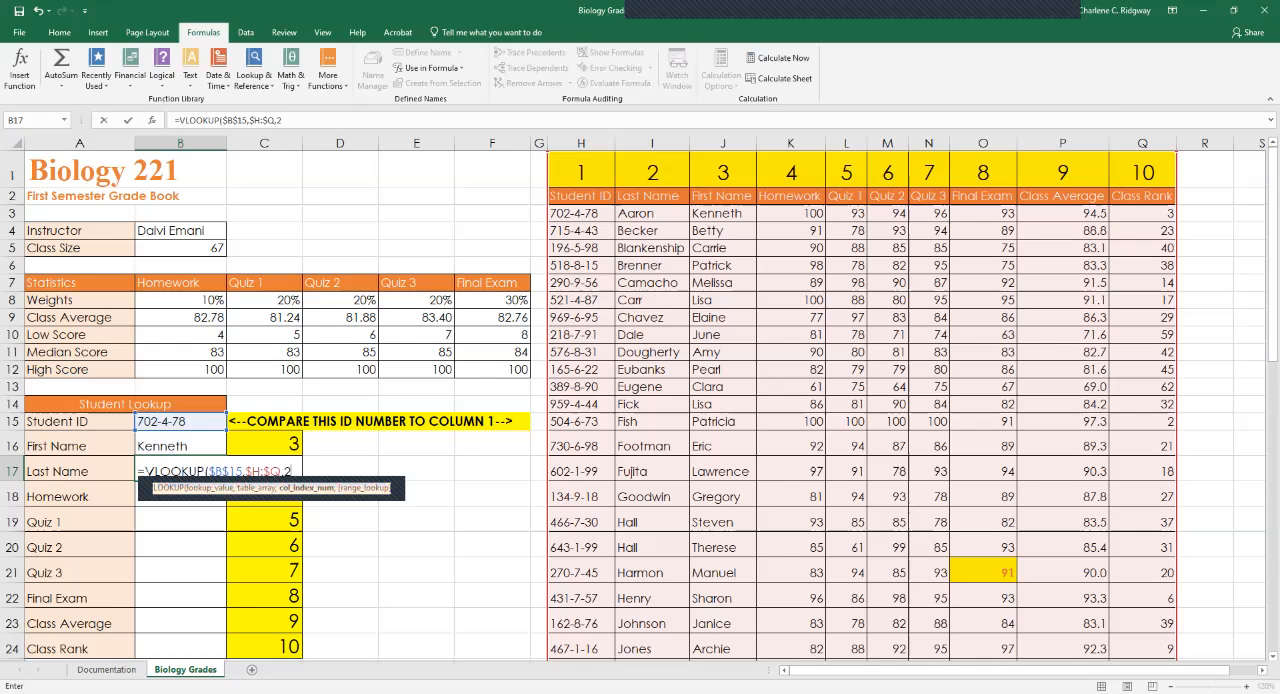
text(,)
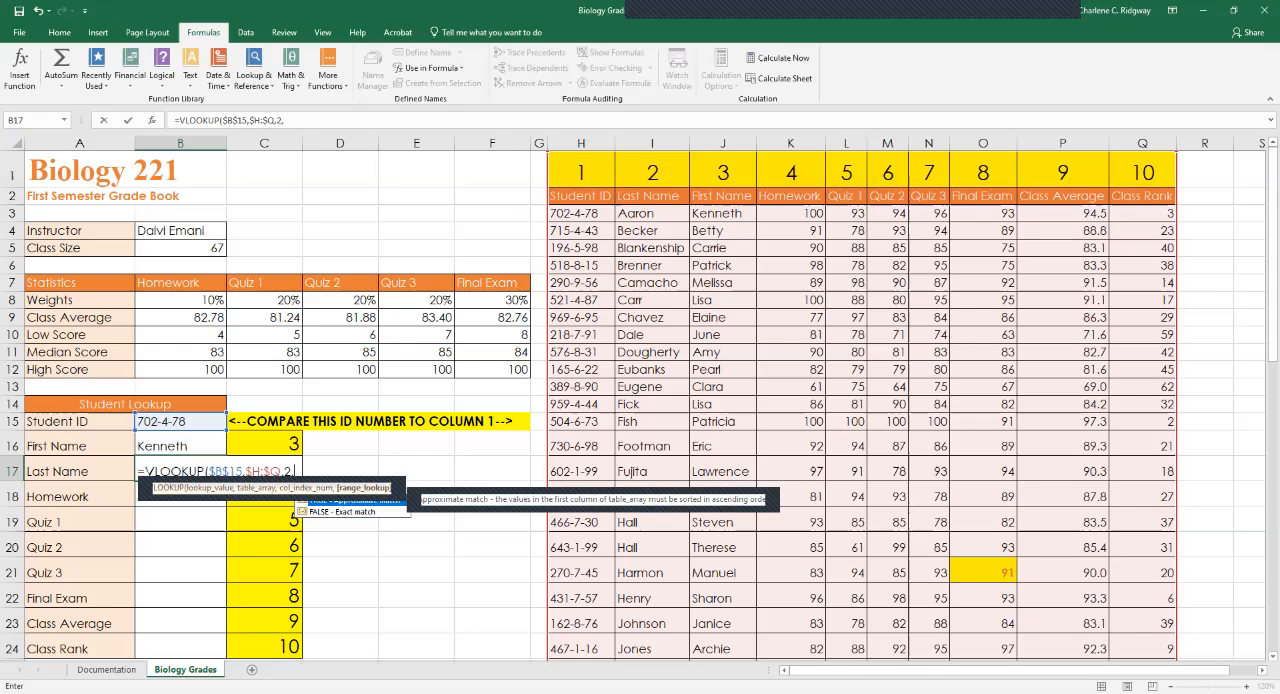
key(Down)
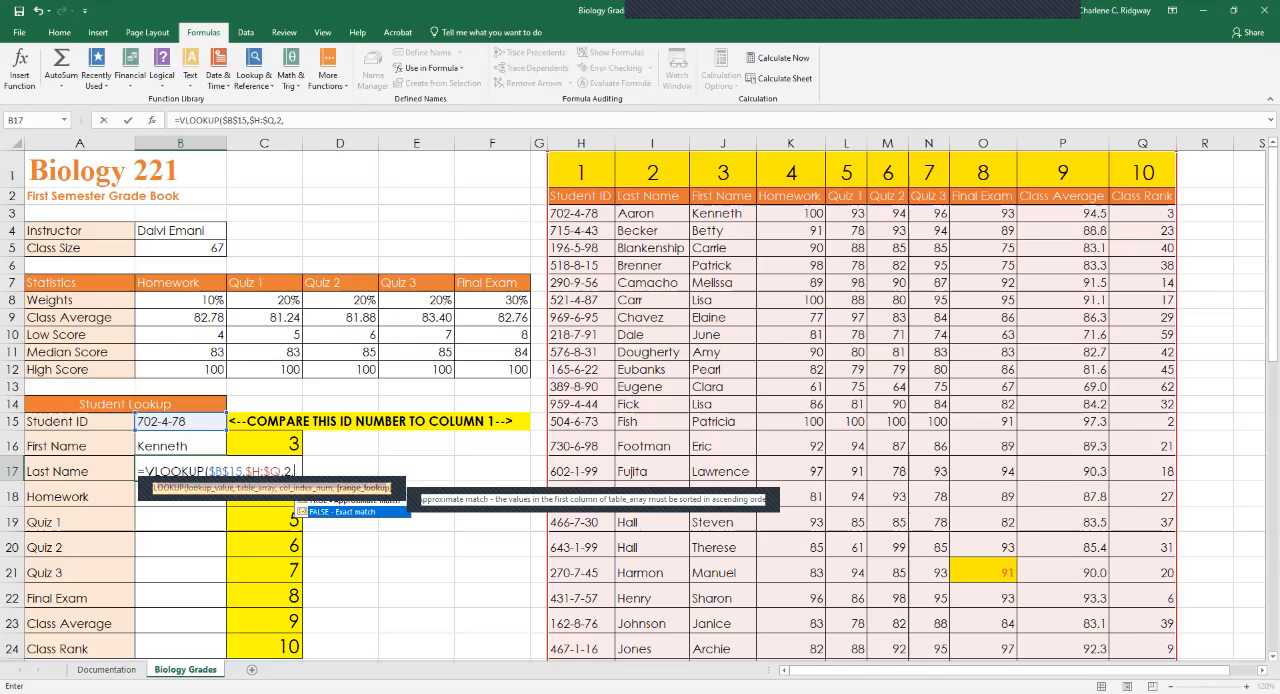
key(Tab)
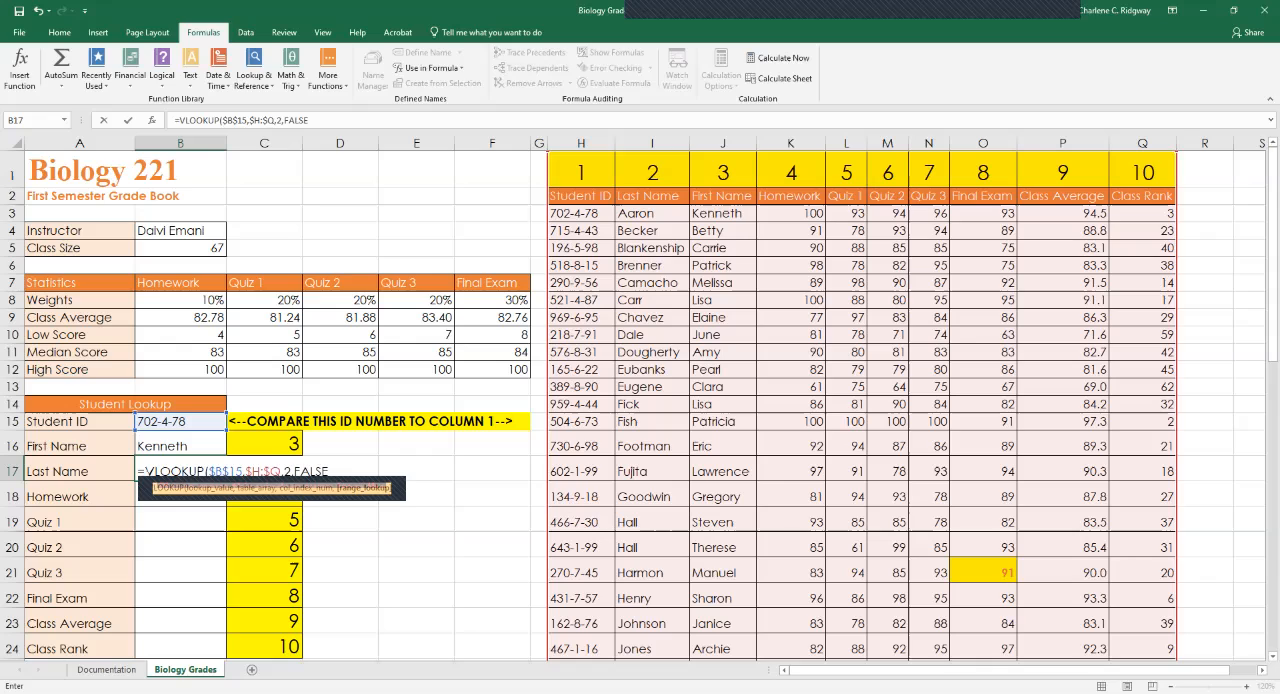
text())
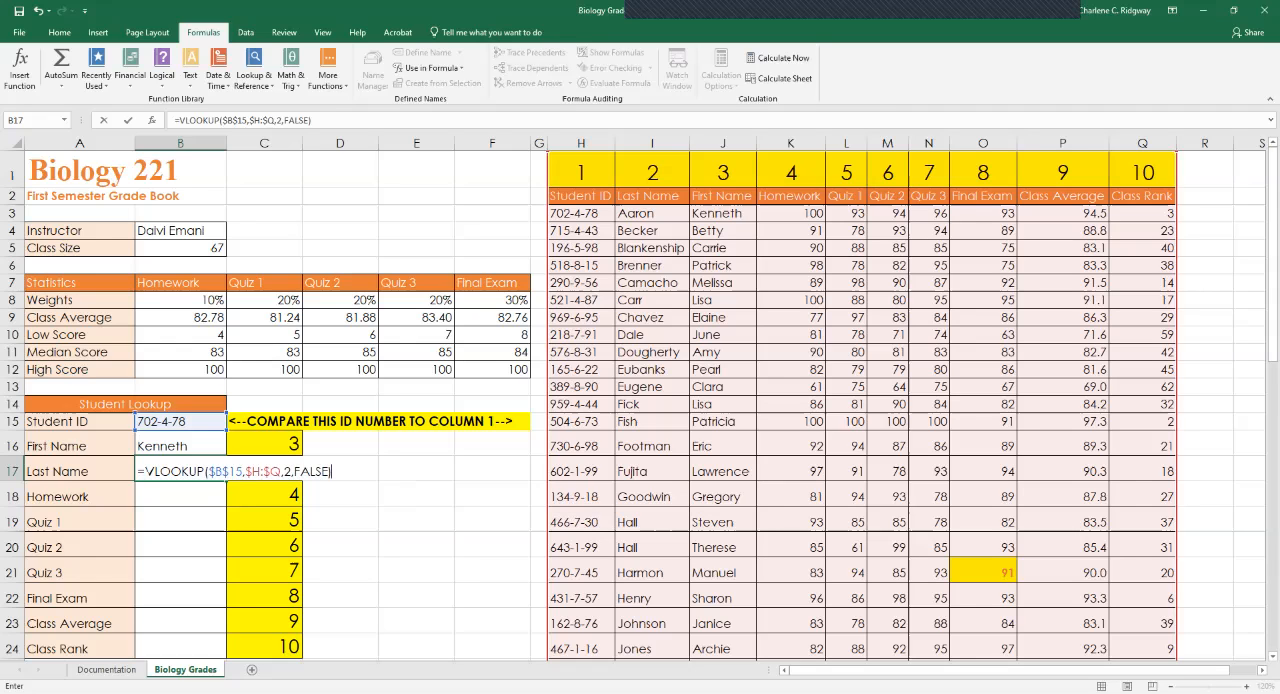
key(ctrl+Return)
key(Return)
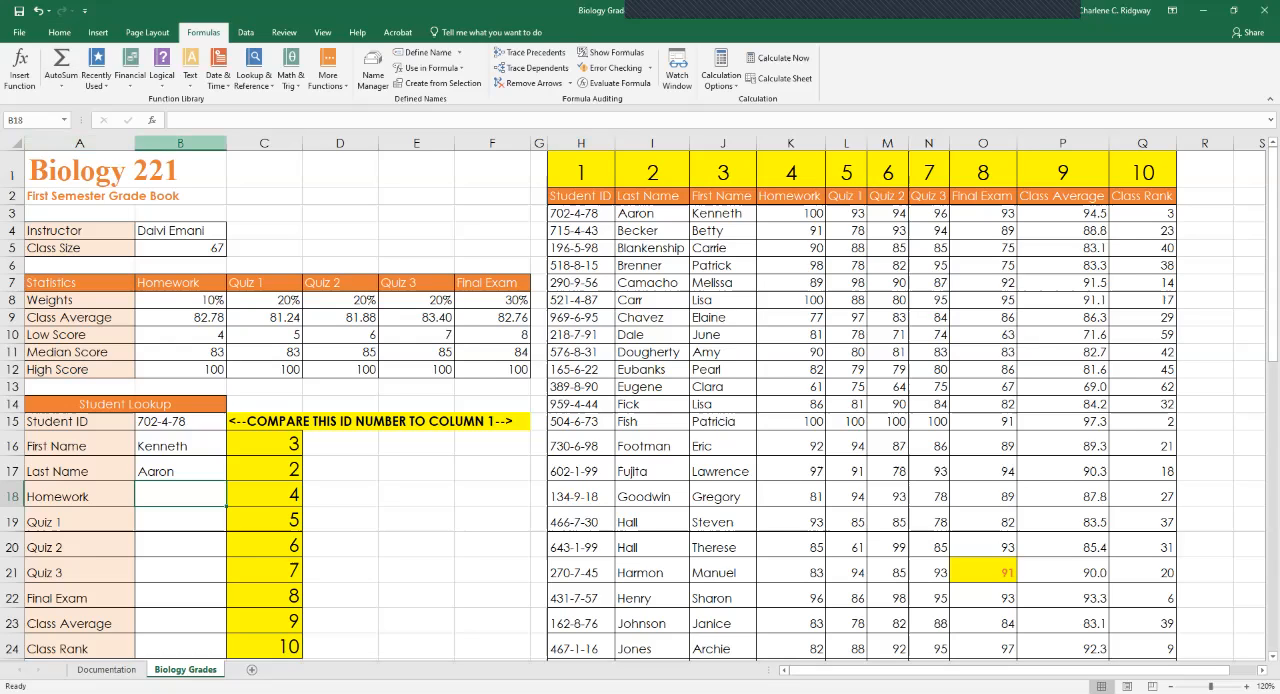
Insert the VLOOKUP function from the Lookup & Reference category into the Homework cell B18.
key(F2)
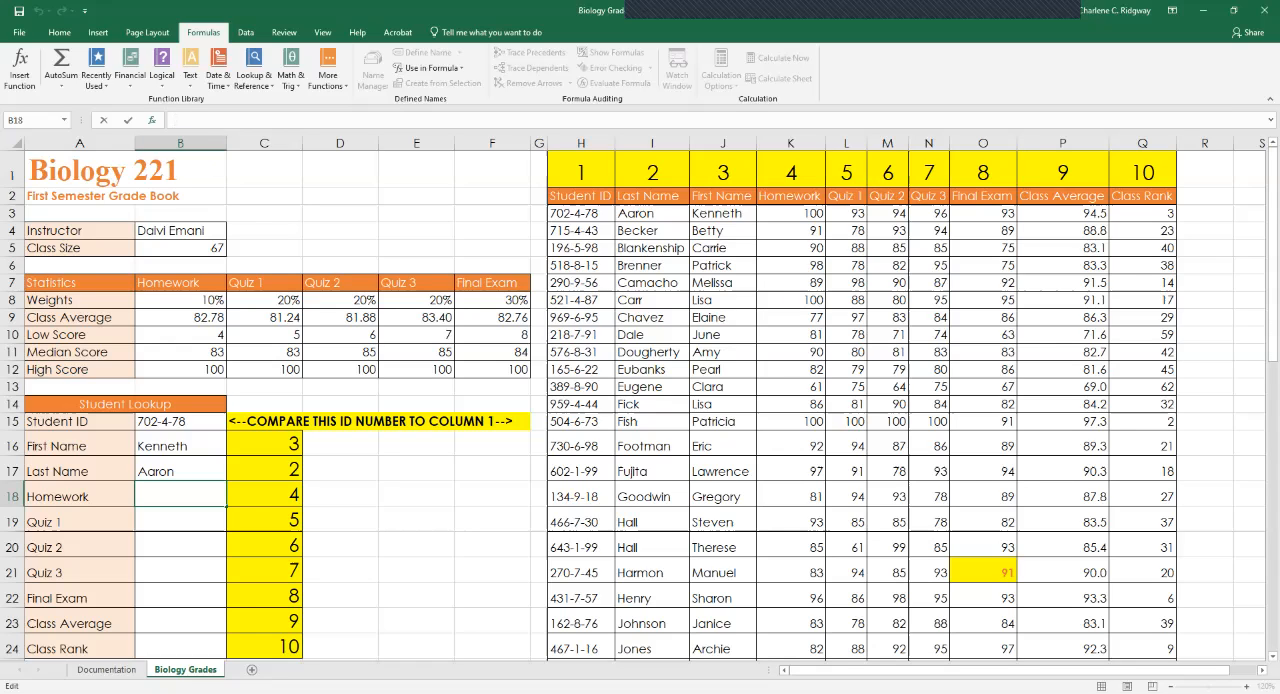
click(152, 120)
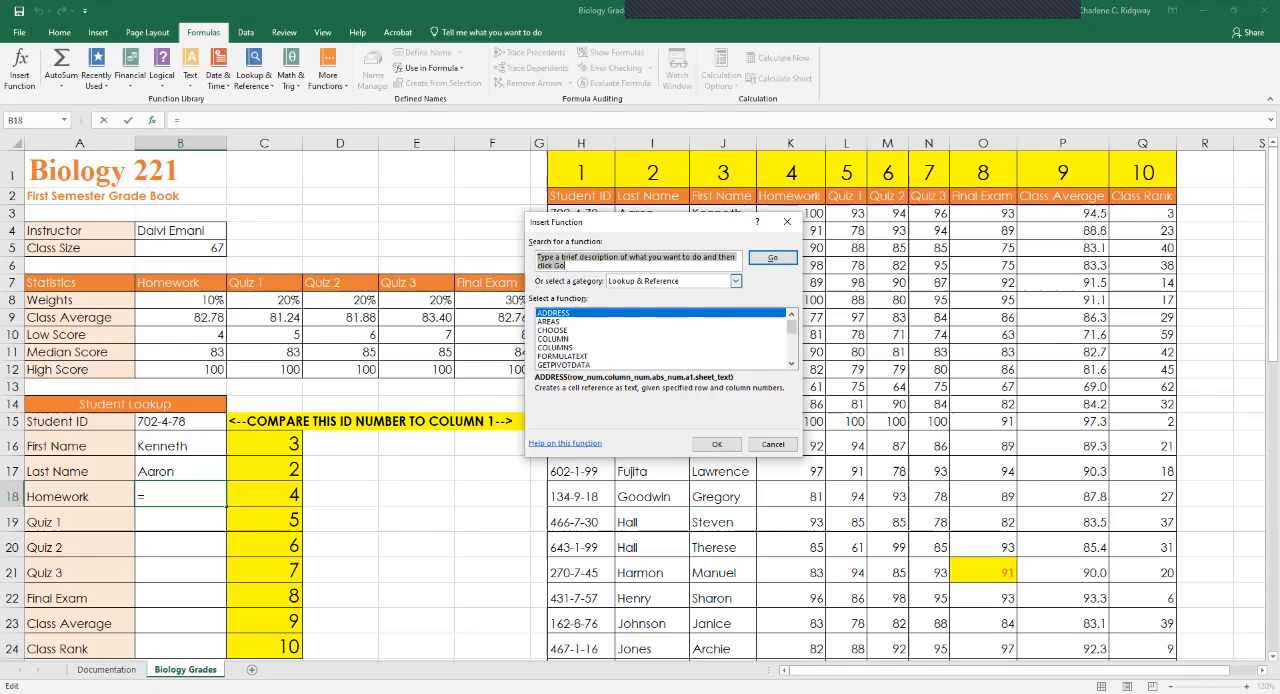
scroll(660, 338, down, 4)
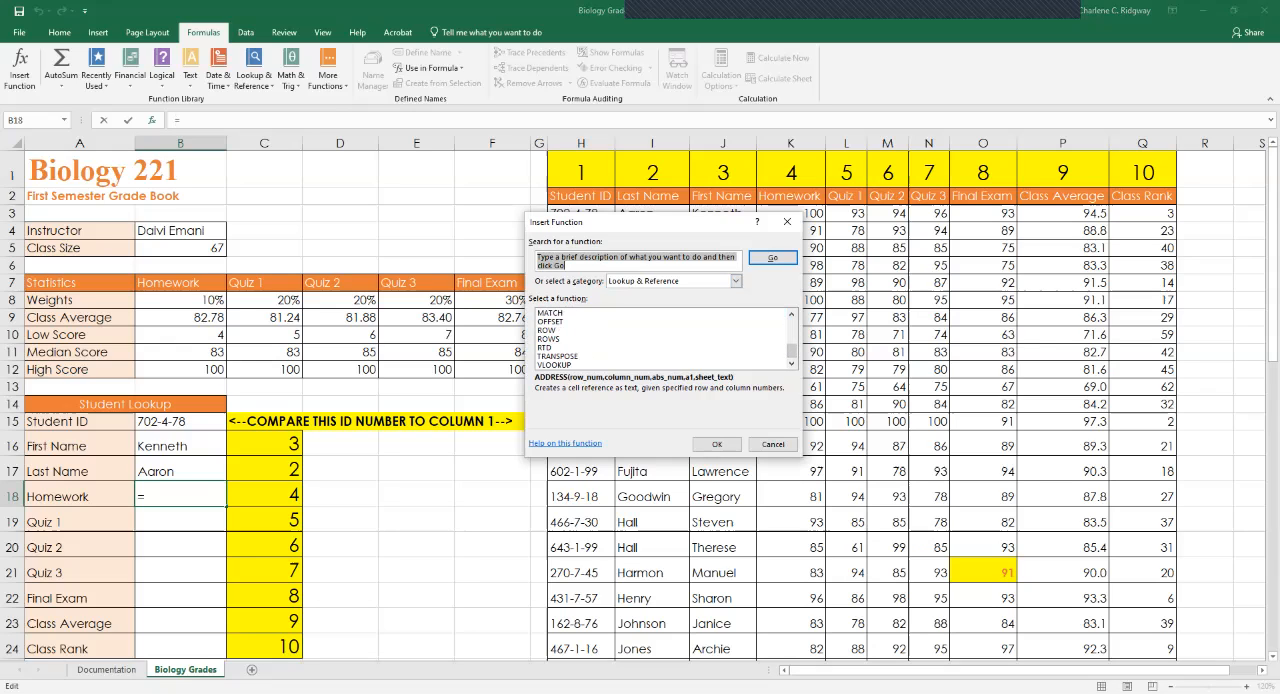
click(556, 365)
click(716, 444)
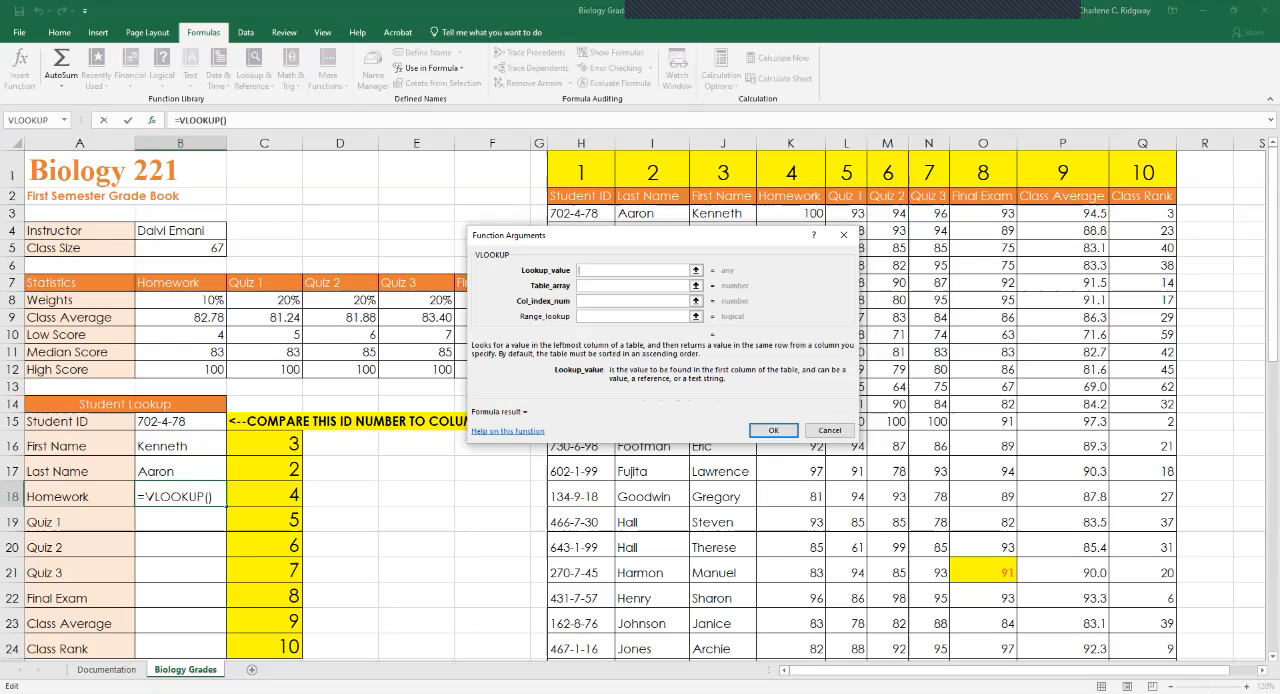
Set the B18 VLOOKUP's lookup value to $B$15 and its table array to the absolute columns $H:$Q.
click(180, 422)
key(F4)
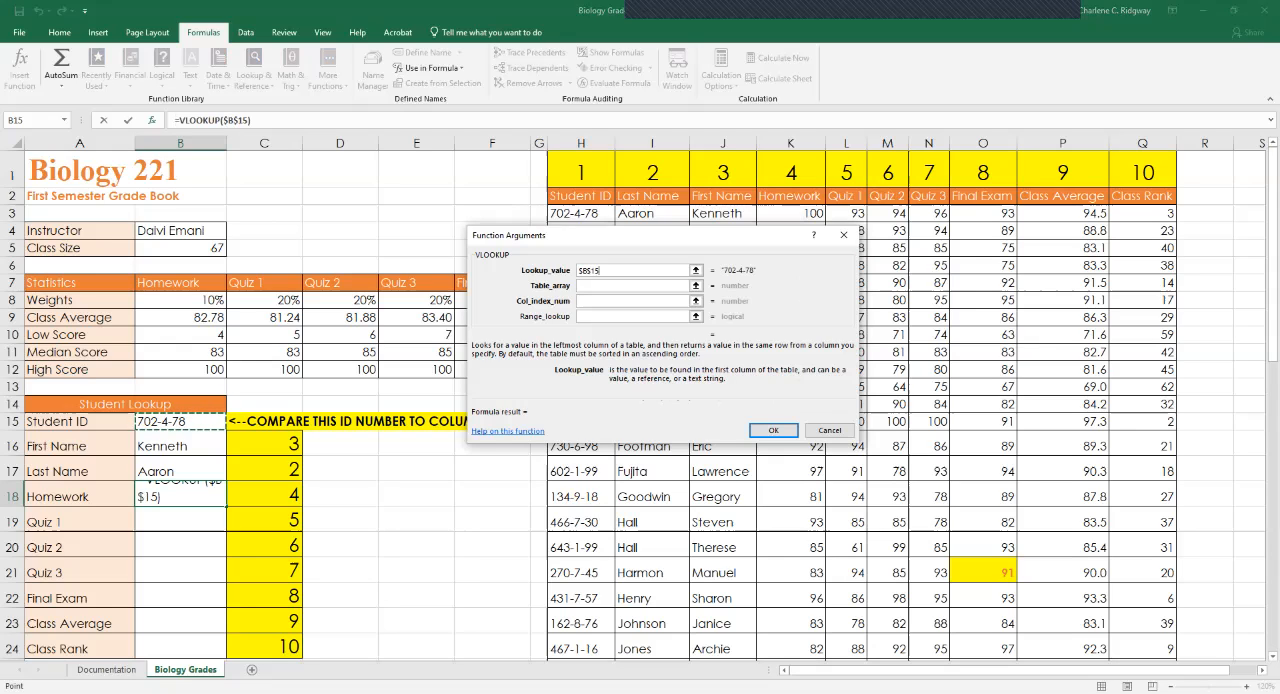
key(Tab)
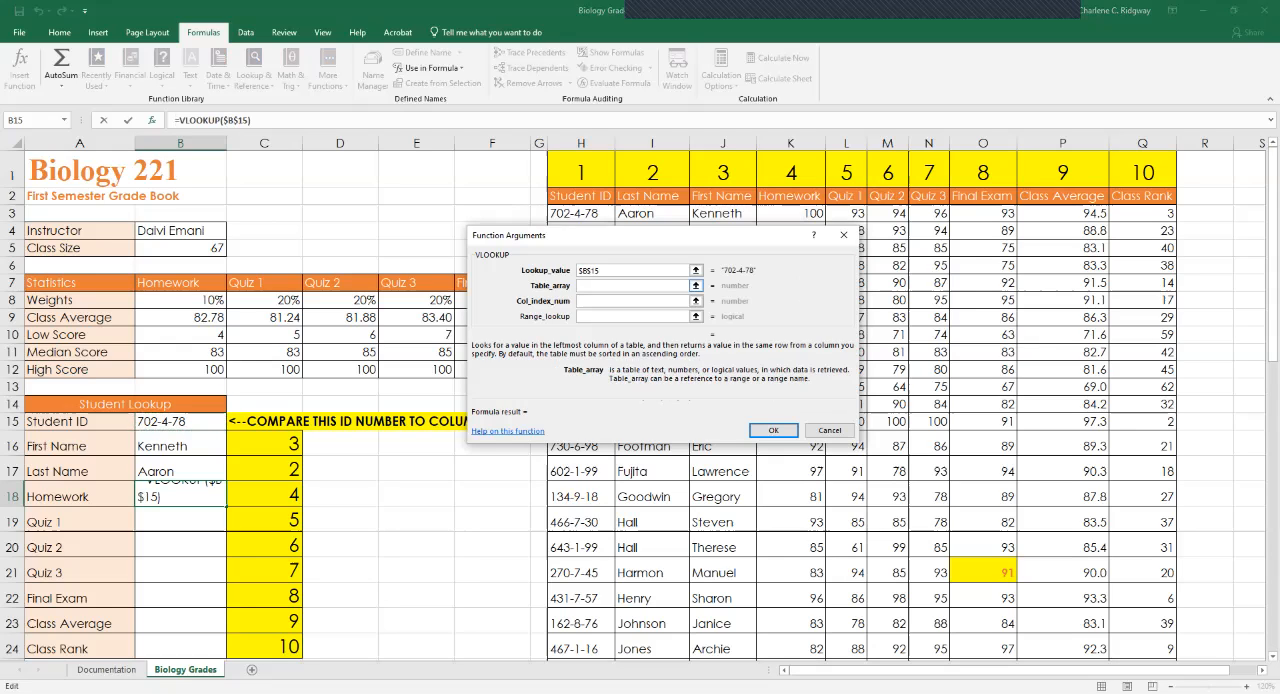
click(581, 143)
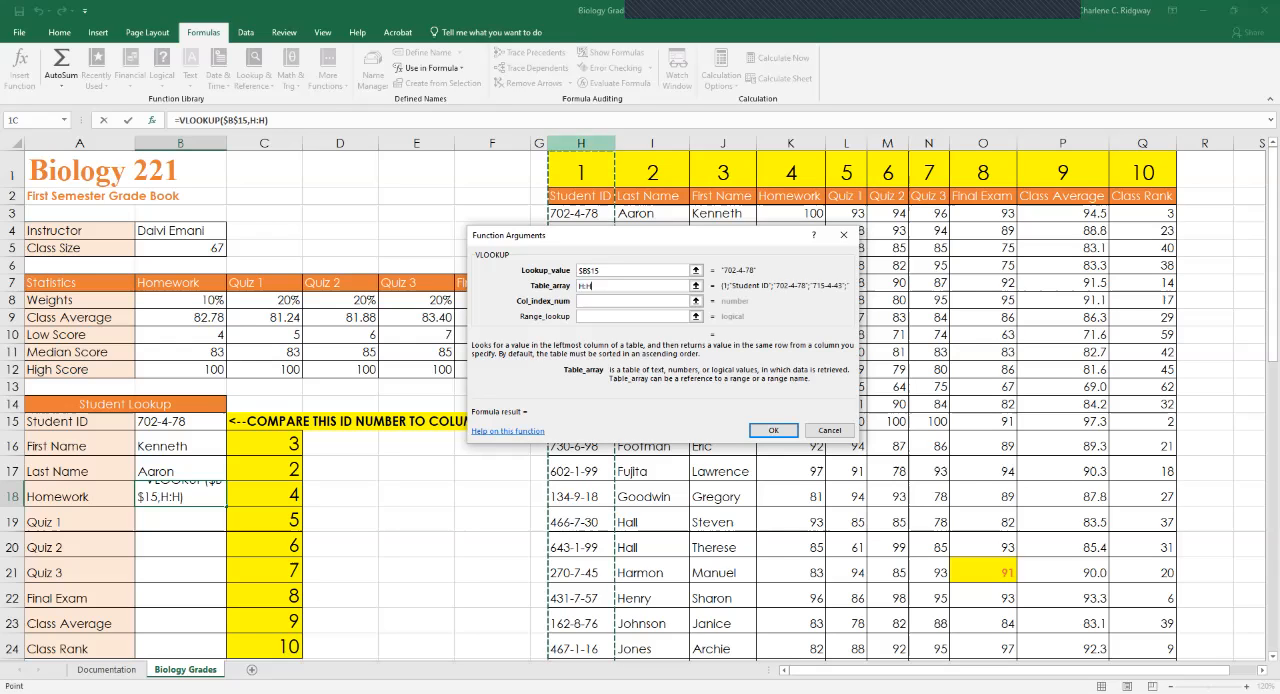
drag(581, 143, 1143, 143)
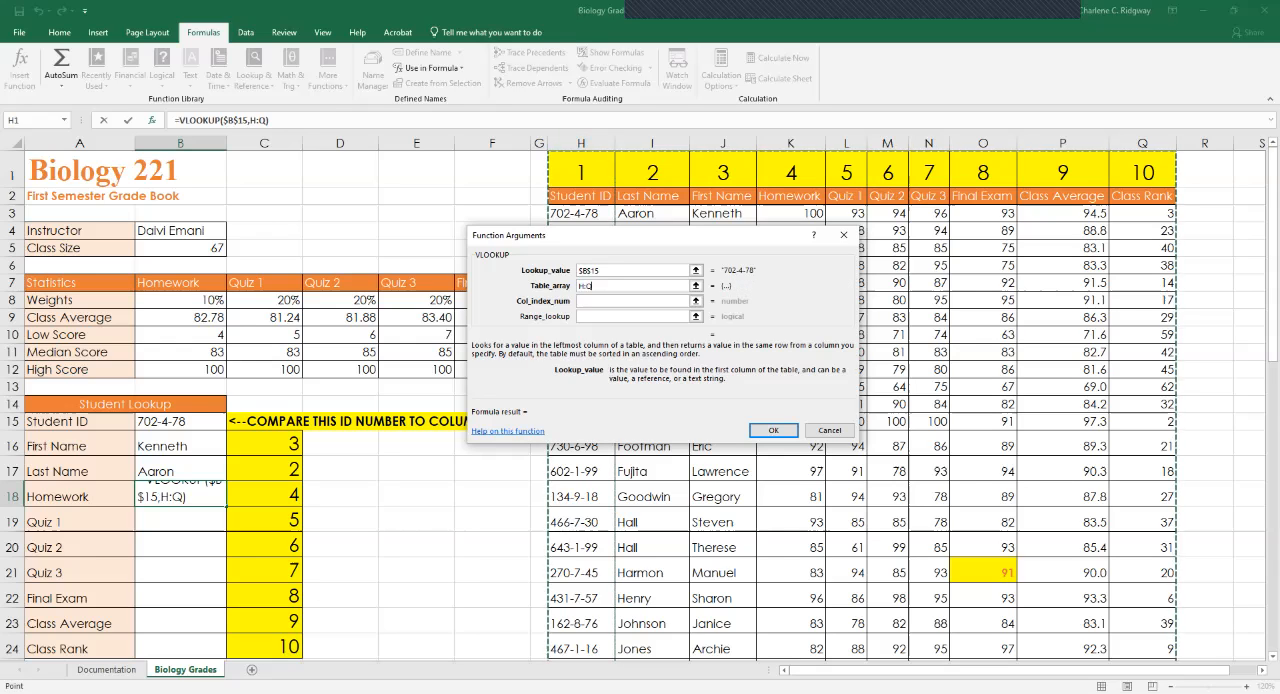
key(F4)
Complete the B18 VLOOKUP with column index number 4 and range lookup False.
click(634, 301)
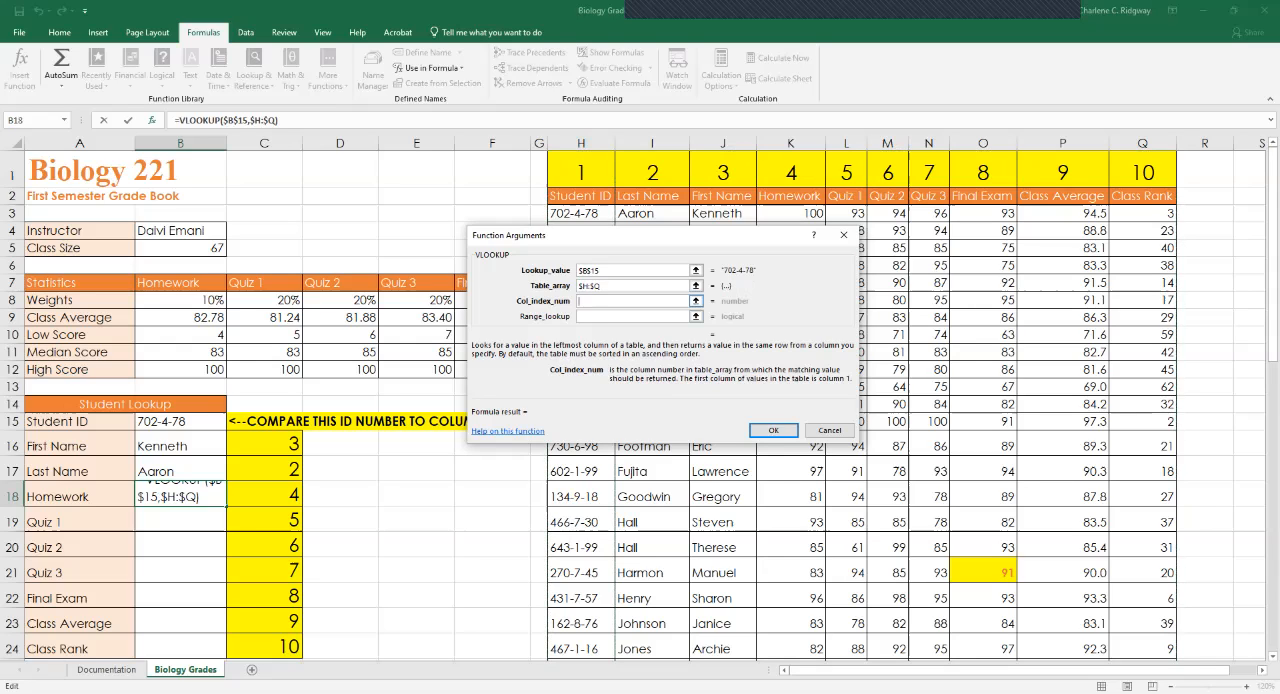
text(4)
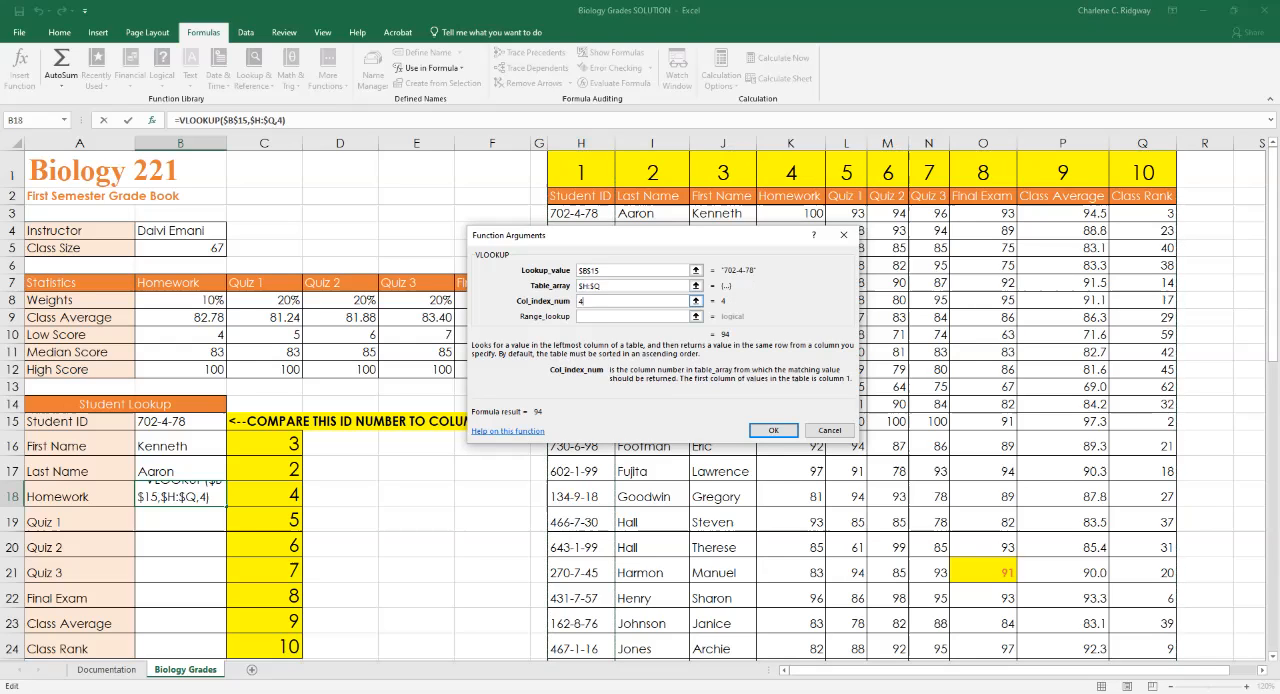
key(Tab)
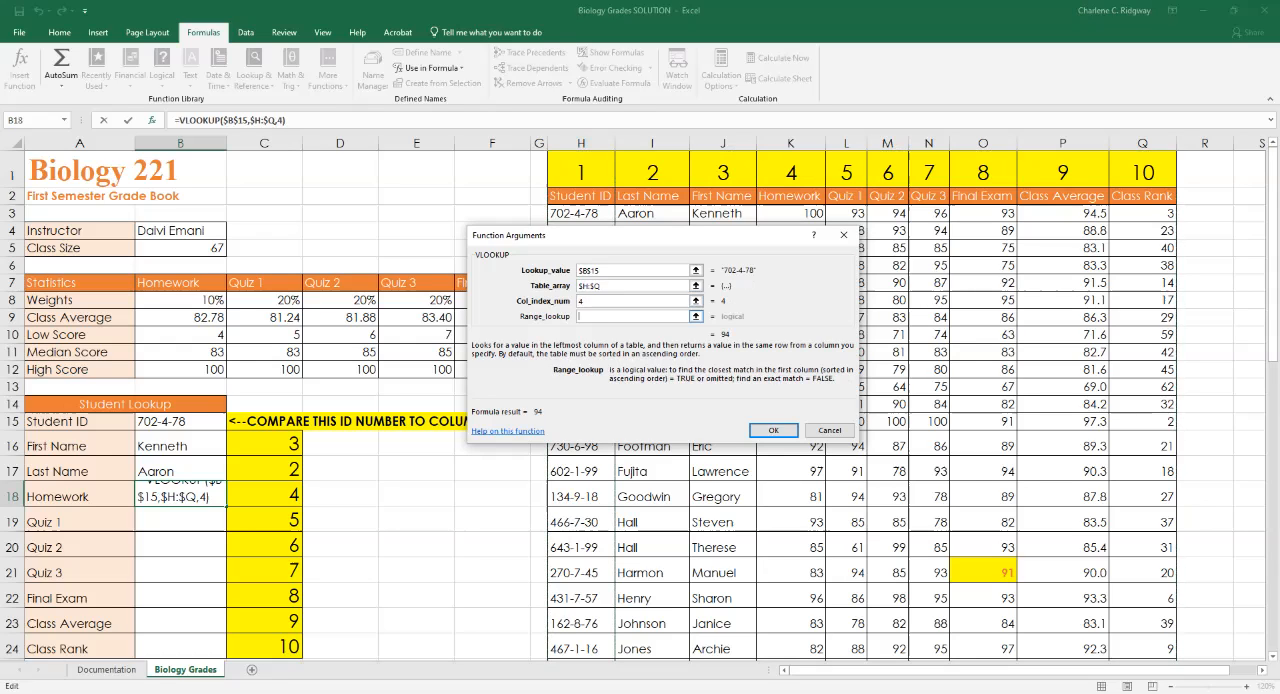
text(False)
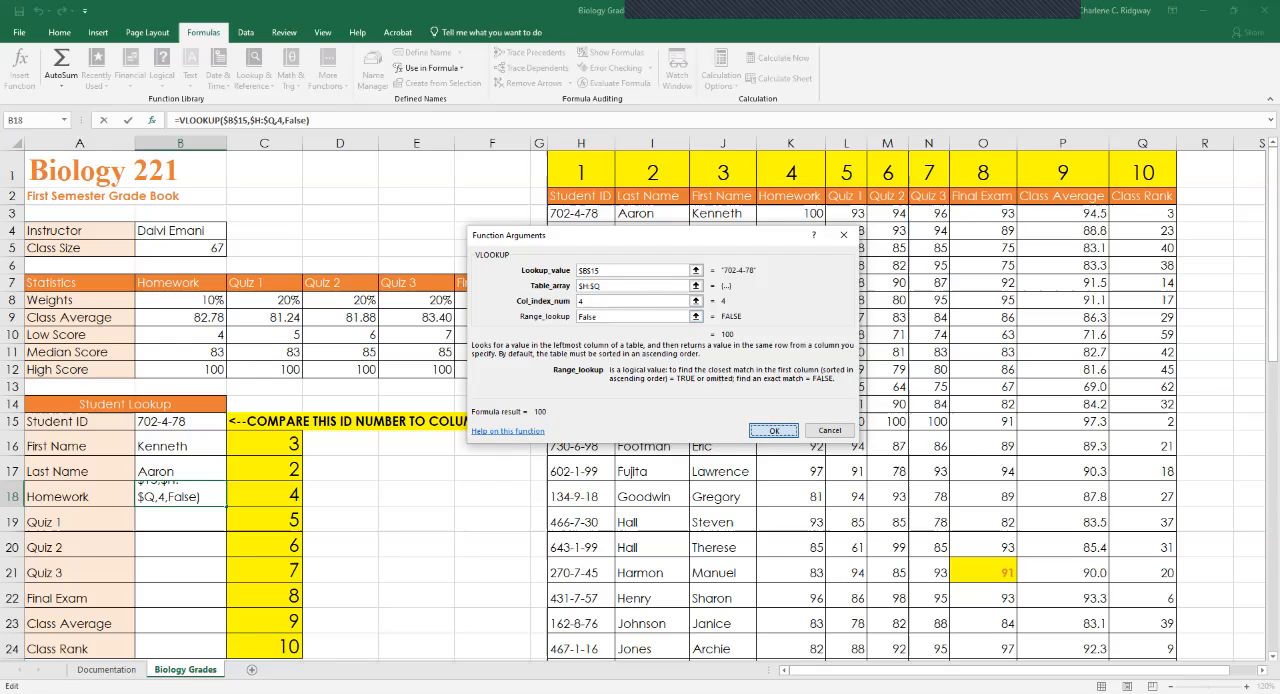
key(Return)
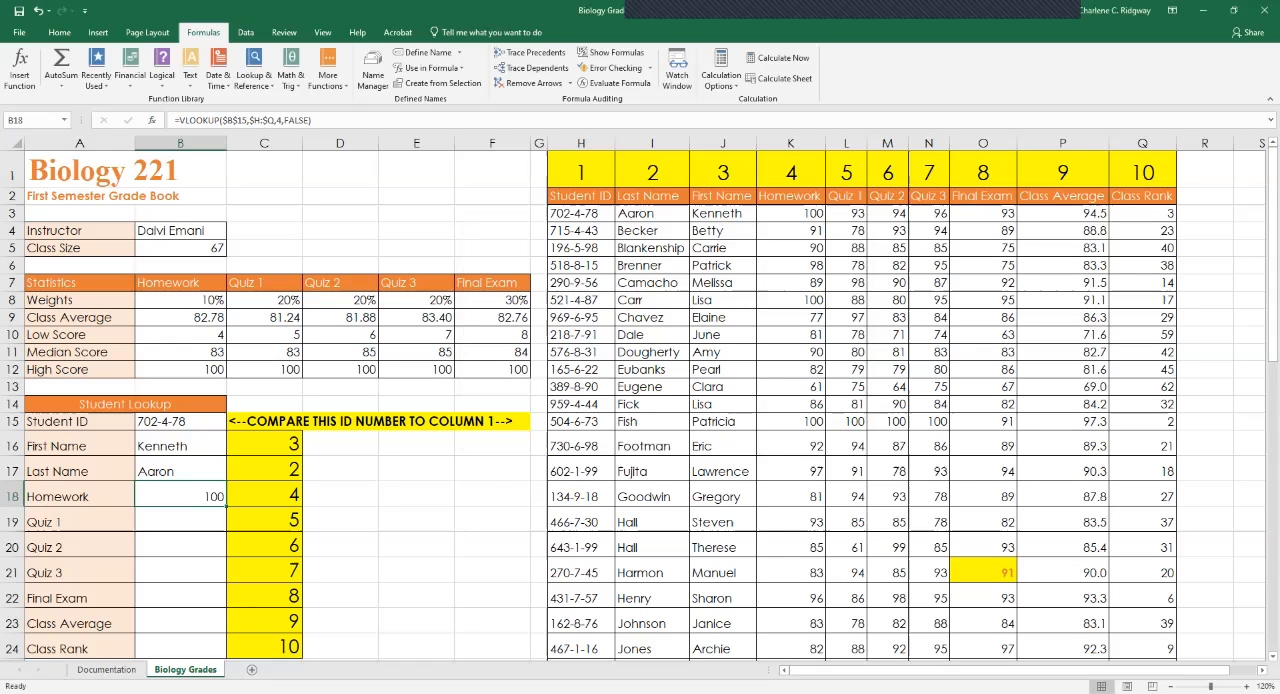
Insert a VLOOKUP function into the Quiz 1 cell B19 with $B$15 as its absolute lookup value.
click(180, 521)
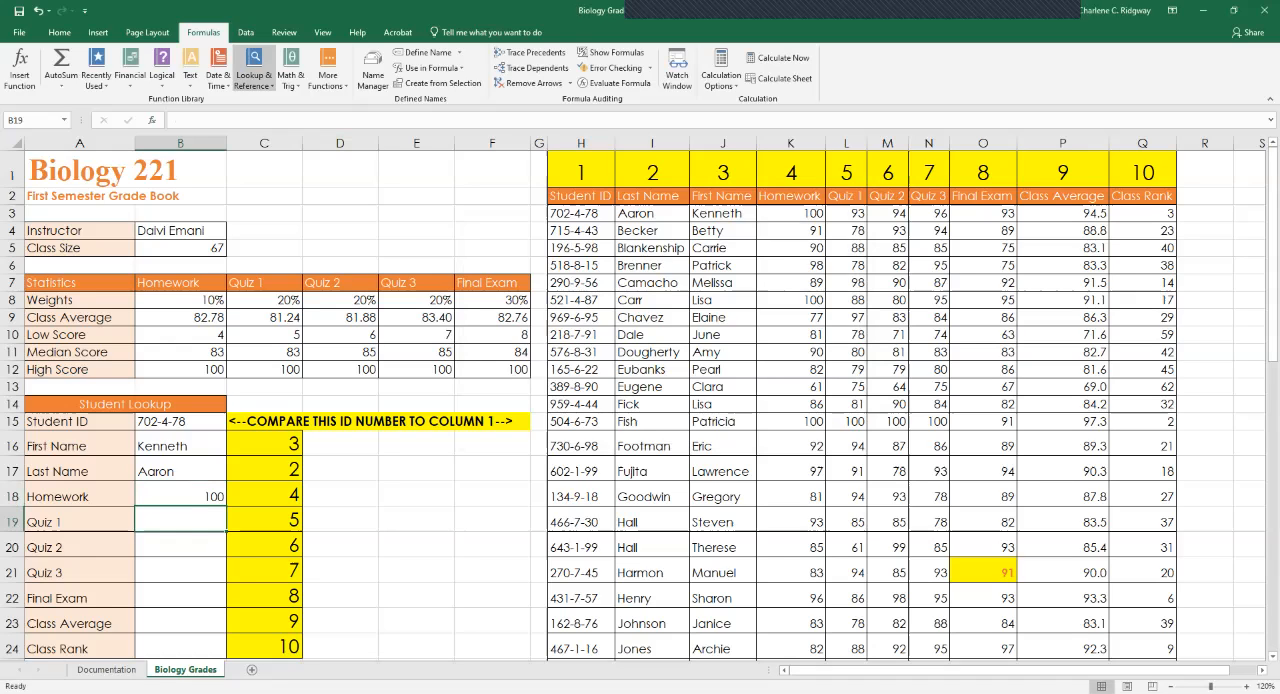
click(253, 78)
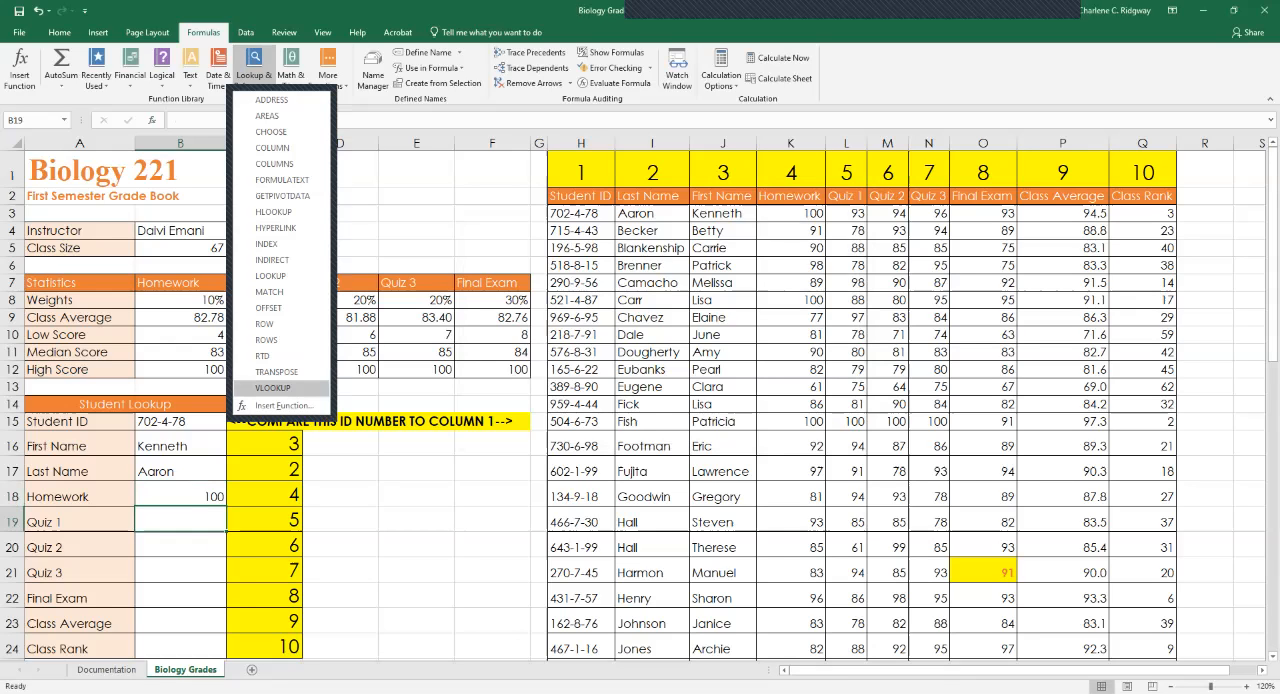
click(272, 387)
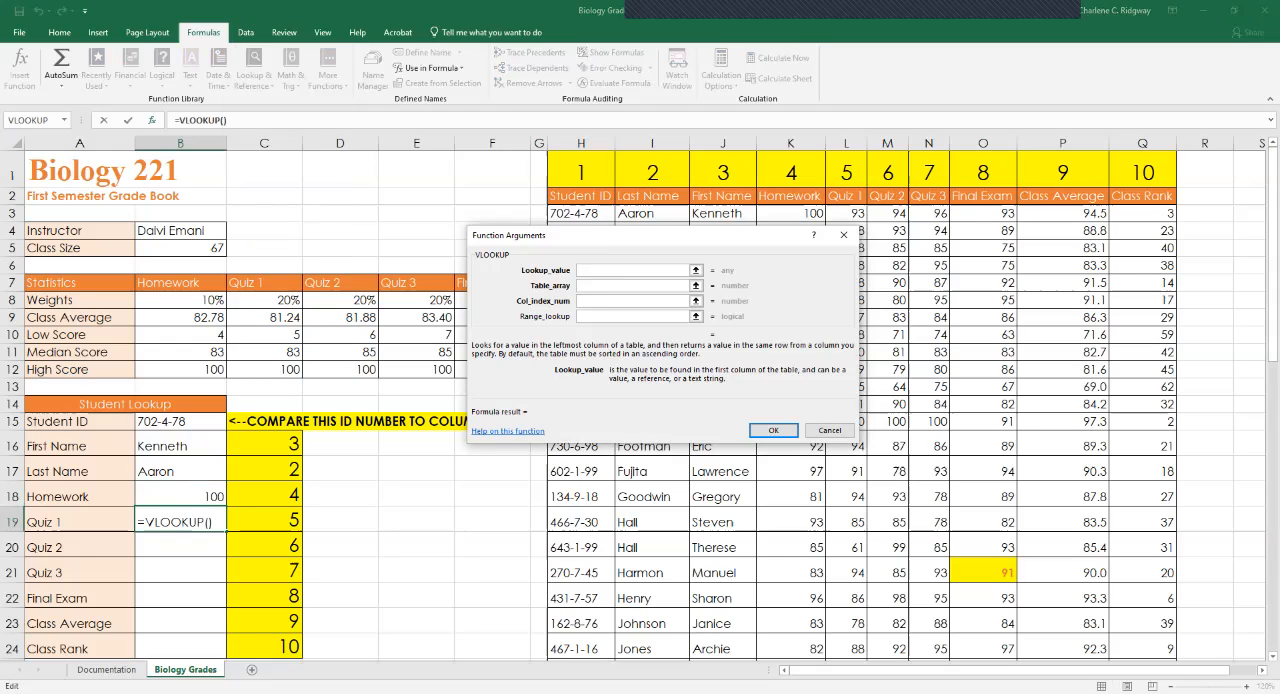
click(180, 422)
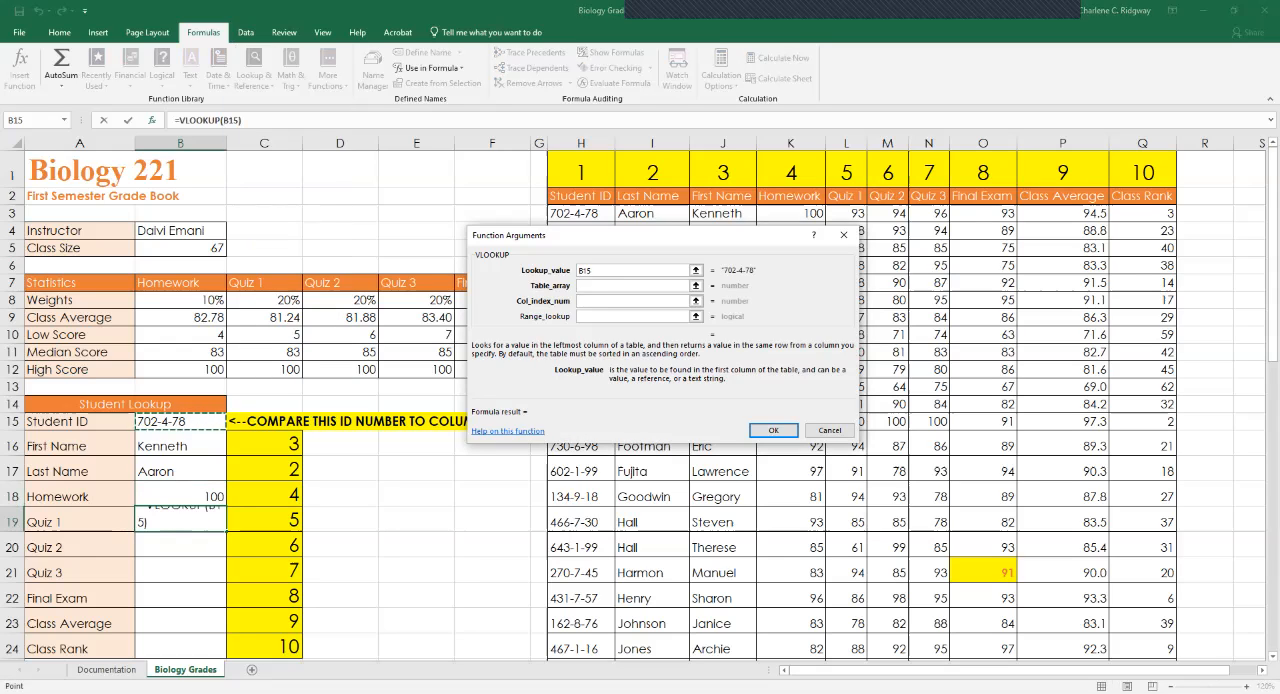
key(F4)
Set the table array of the B19 VLOOKUP to the absolute columns $H:$Q.
click(632, 286)
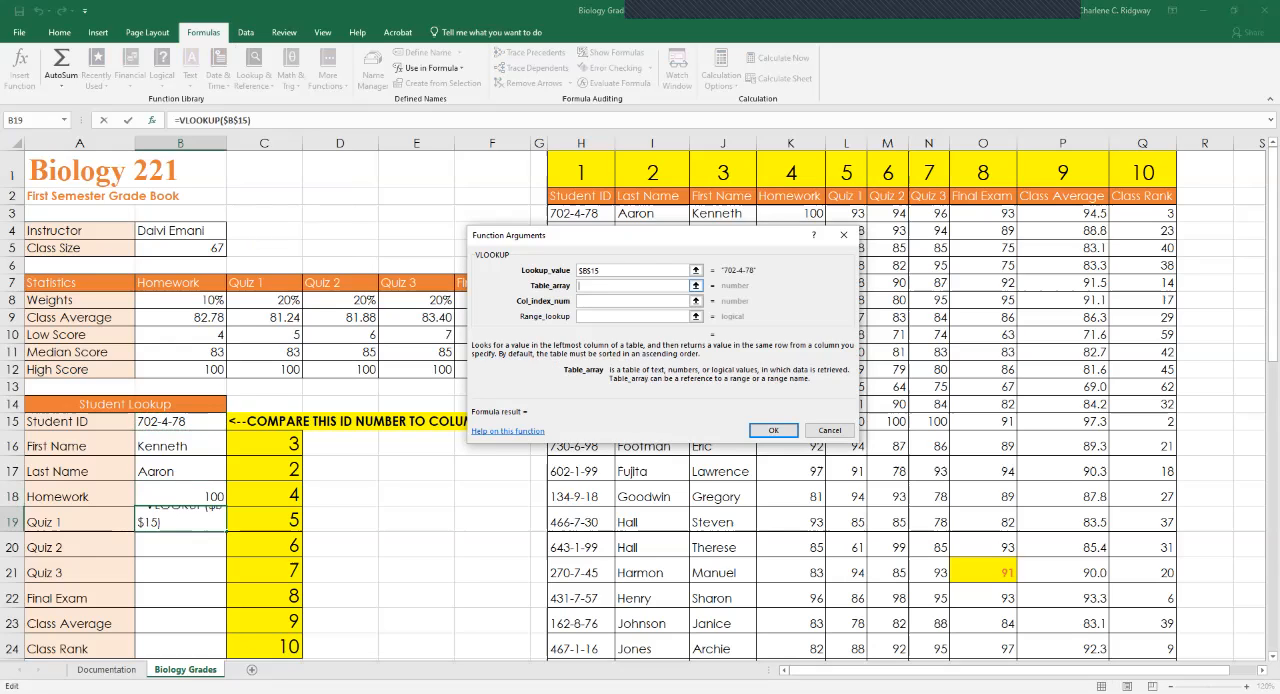
click(581, 143)
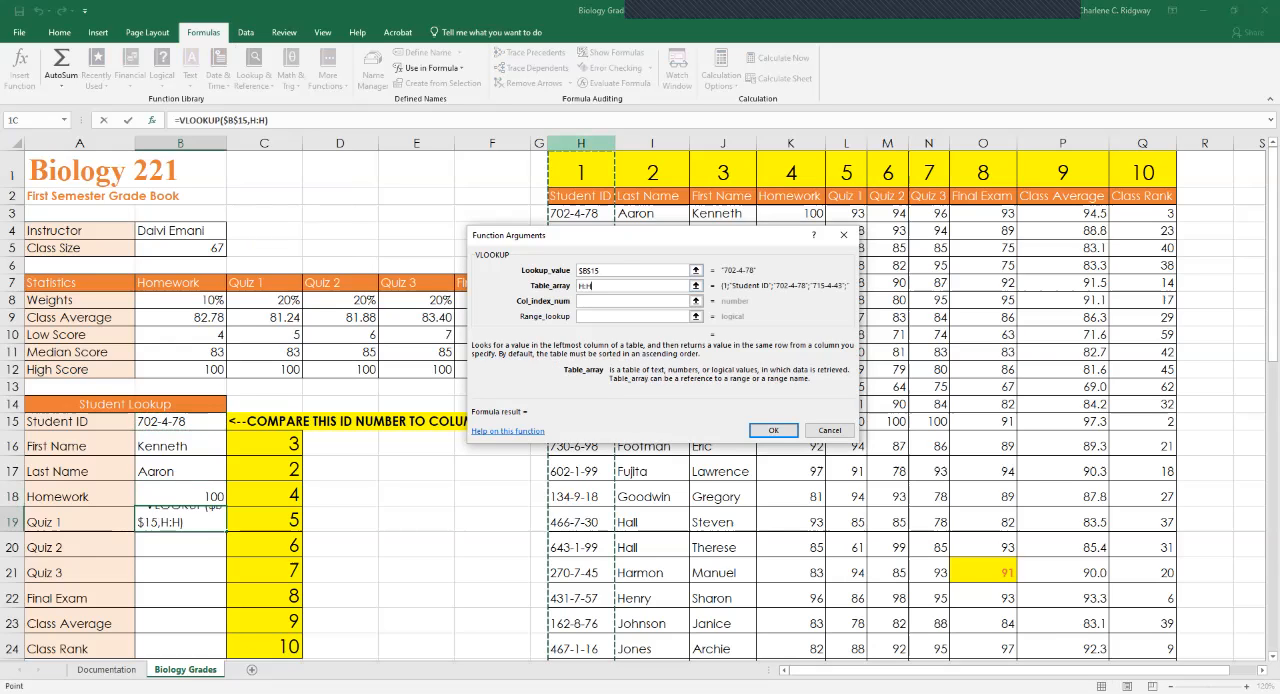
drag(581, 143, 1143, 143)
key(F4)
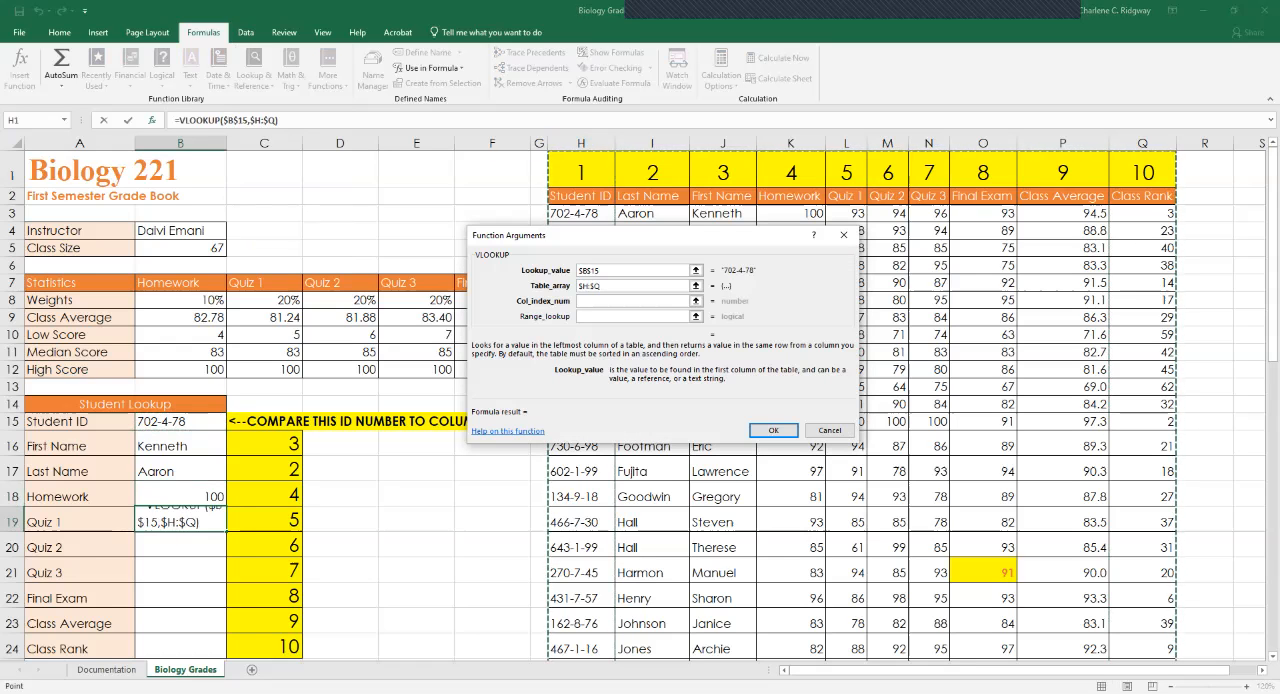
Complete the B19 VLOOKUP with column index number 5 and range lookup False.
click(632, 301)
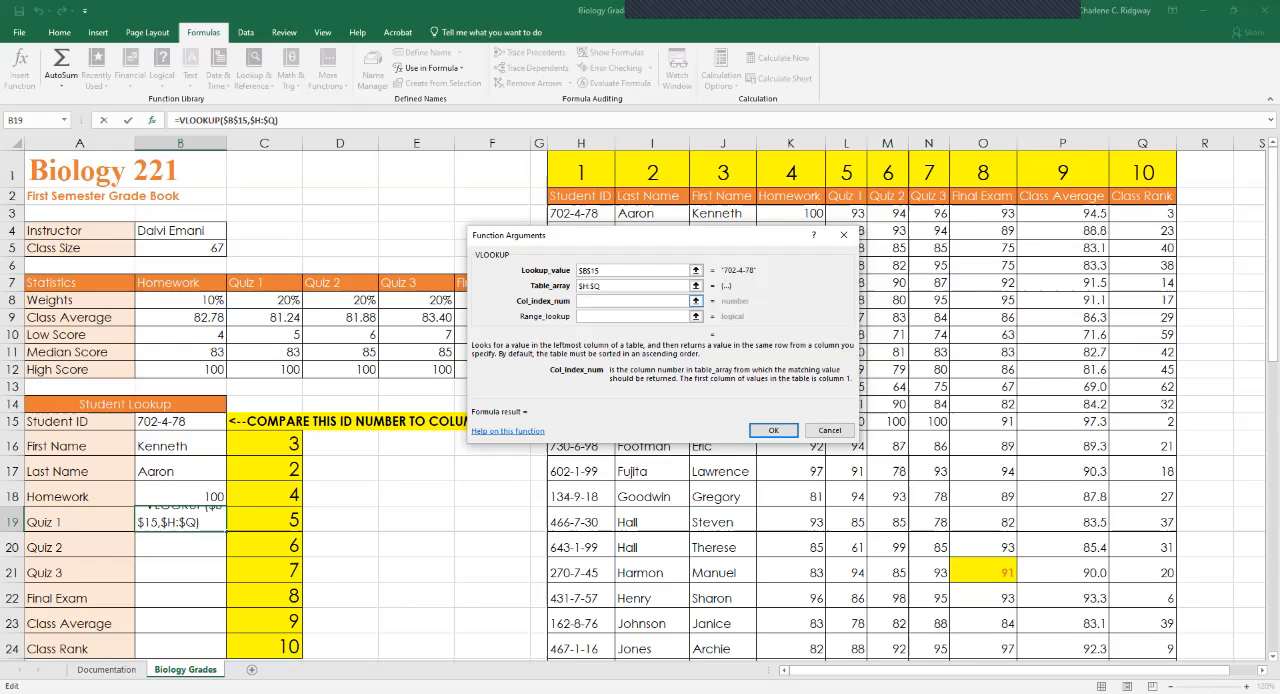
text(5)
key(Tab)
text(False)
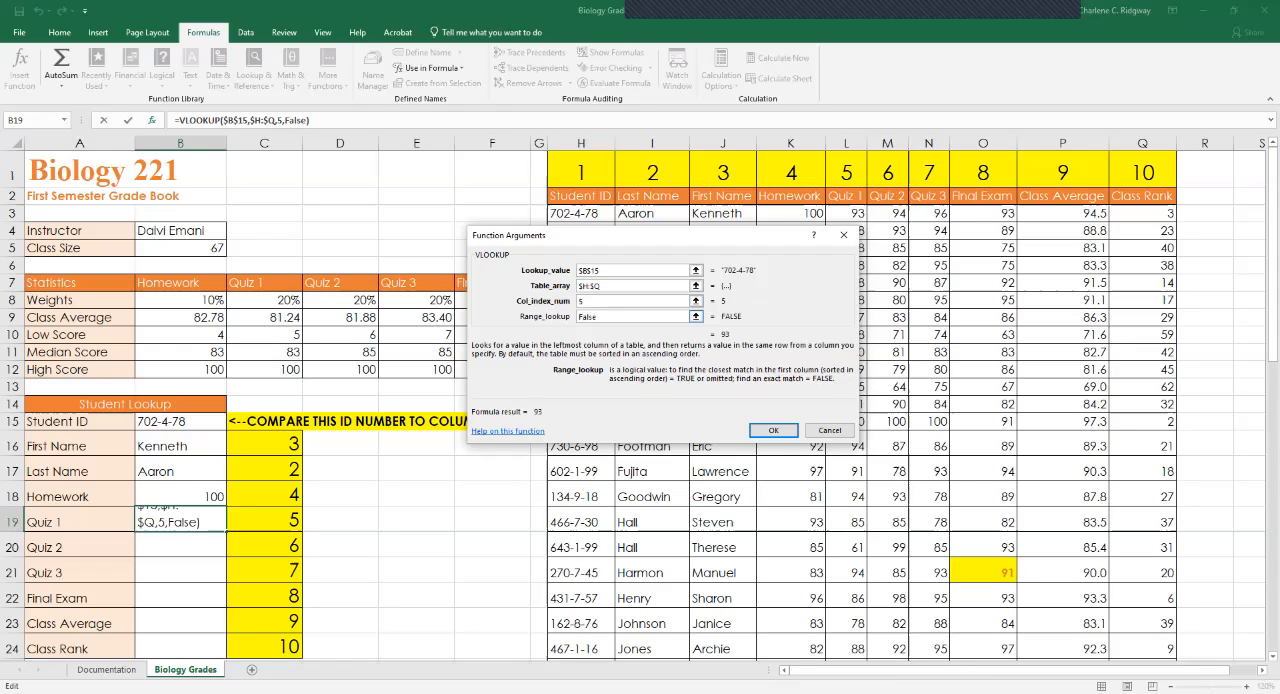
key(Return)
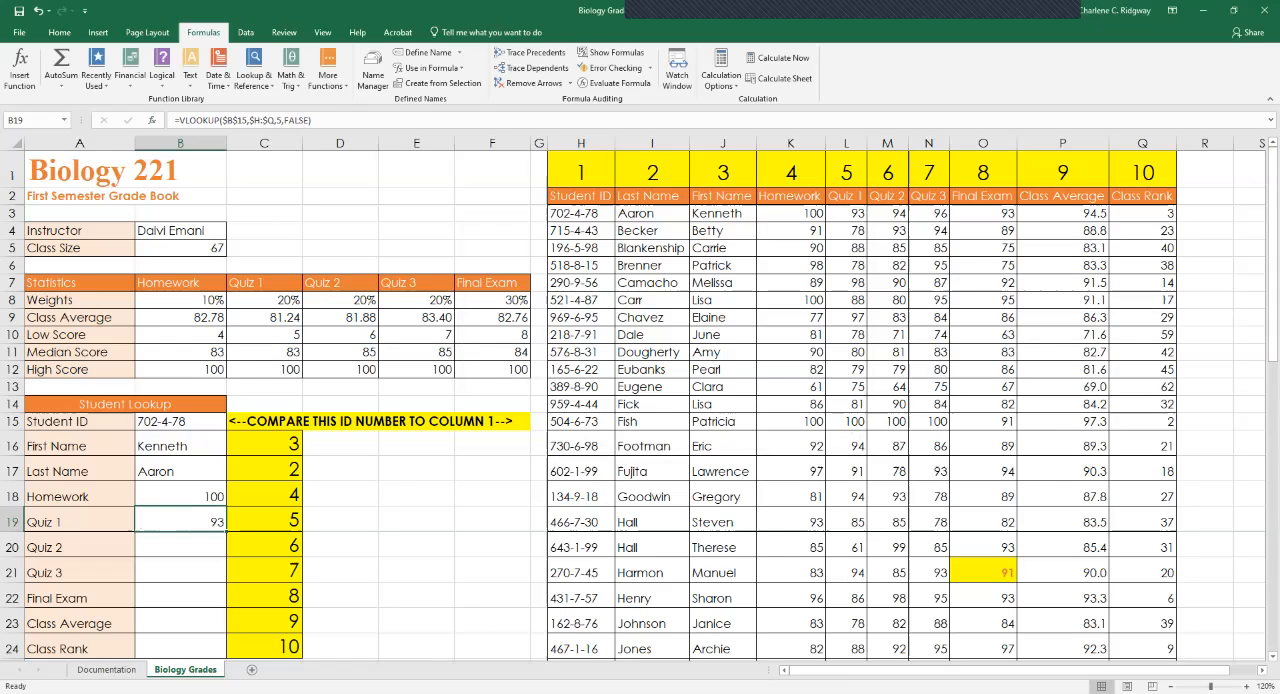
Fill the Quiz 1 formula in B19 down through the Class Rank cell B24.
click(180, 547)
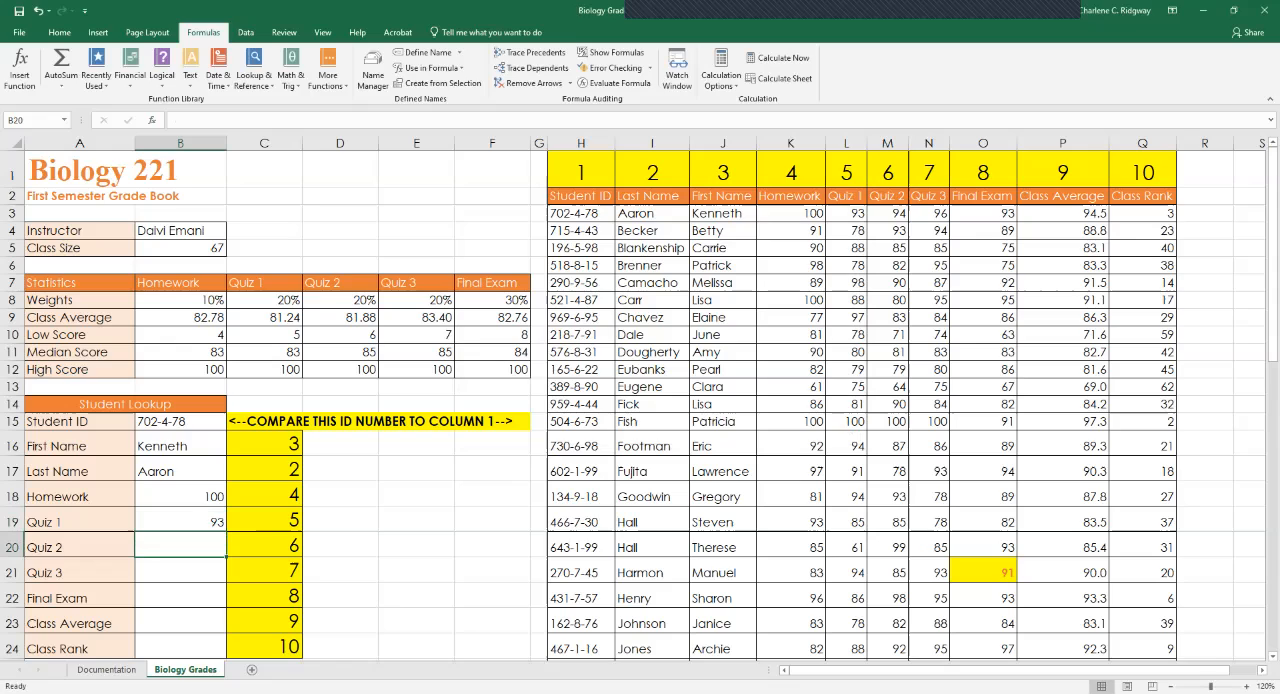
click(180, 522)
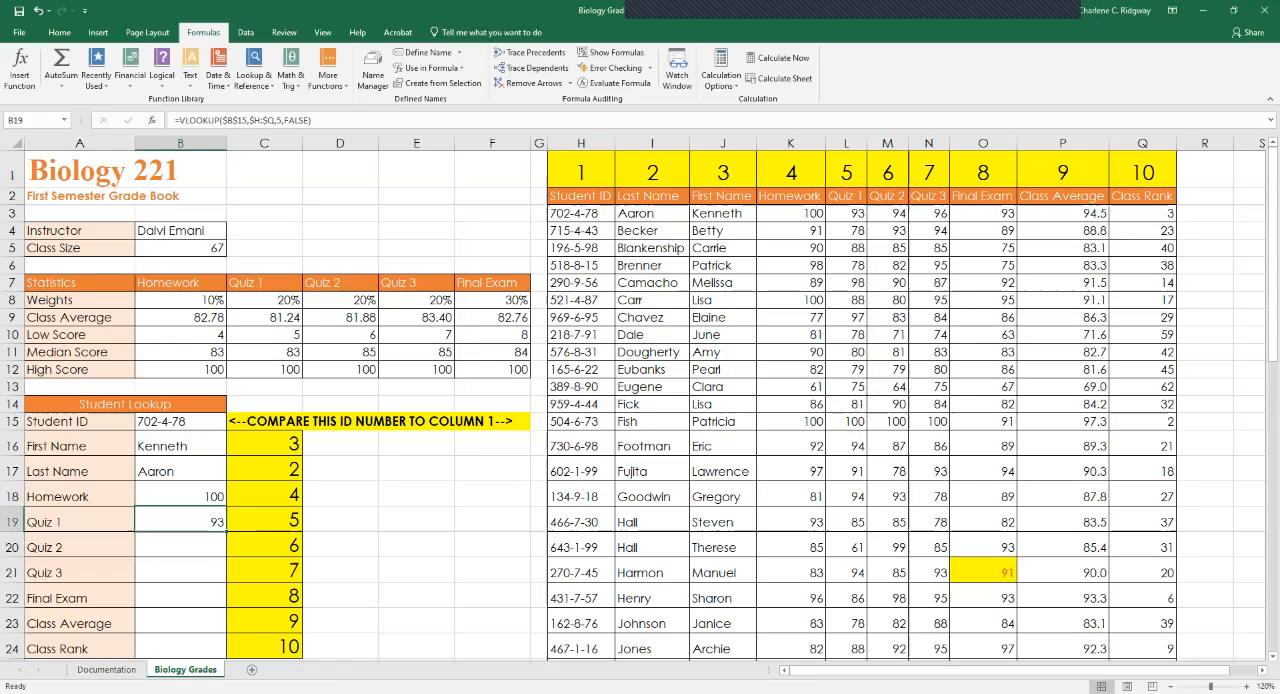
drag(226, 531, 228, 652)
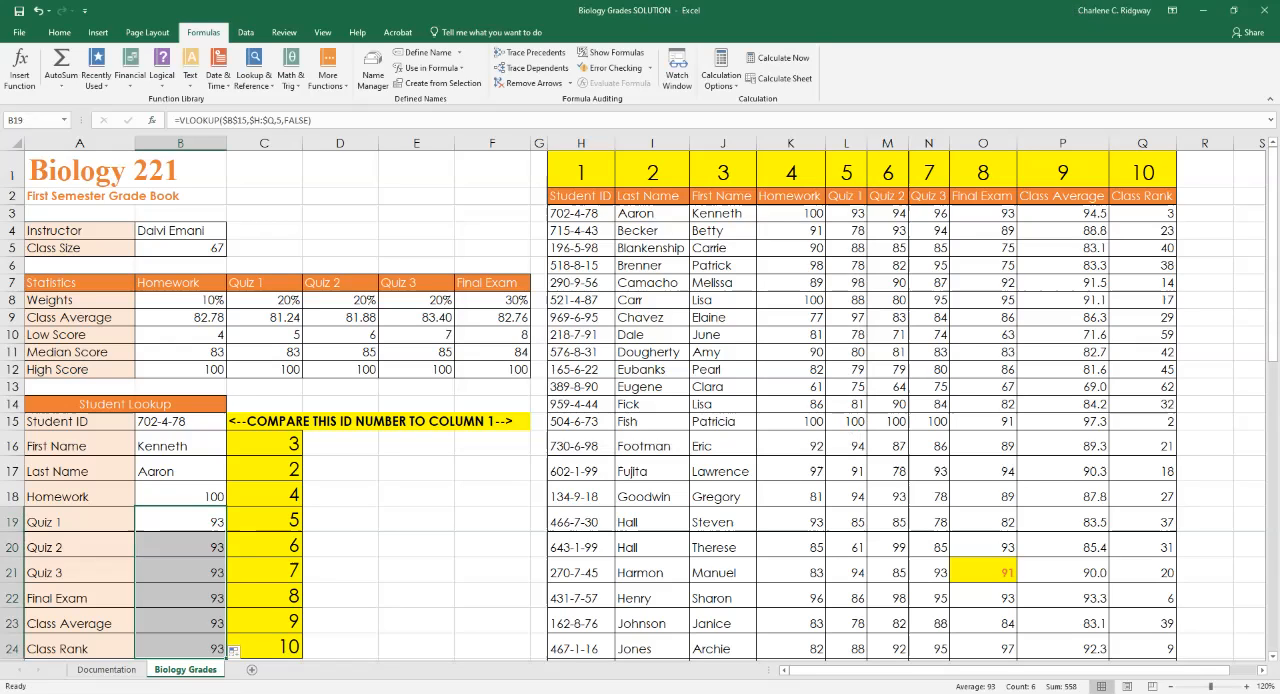
Change the column index number to 6 in the Quiz 2 VLOOKUP formula in B20.
click(180, 547)
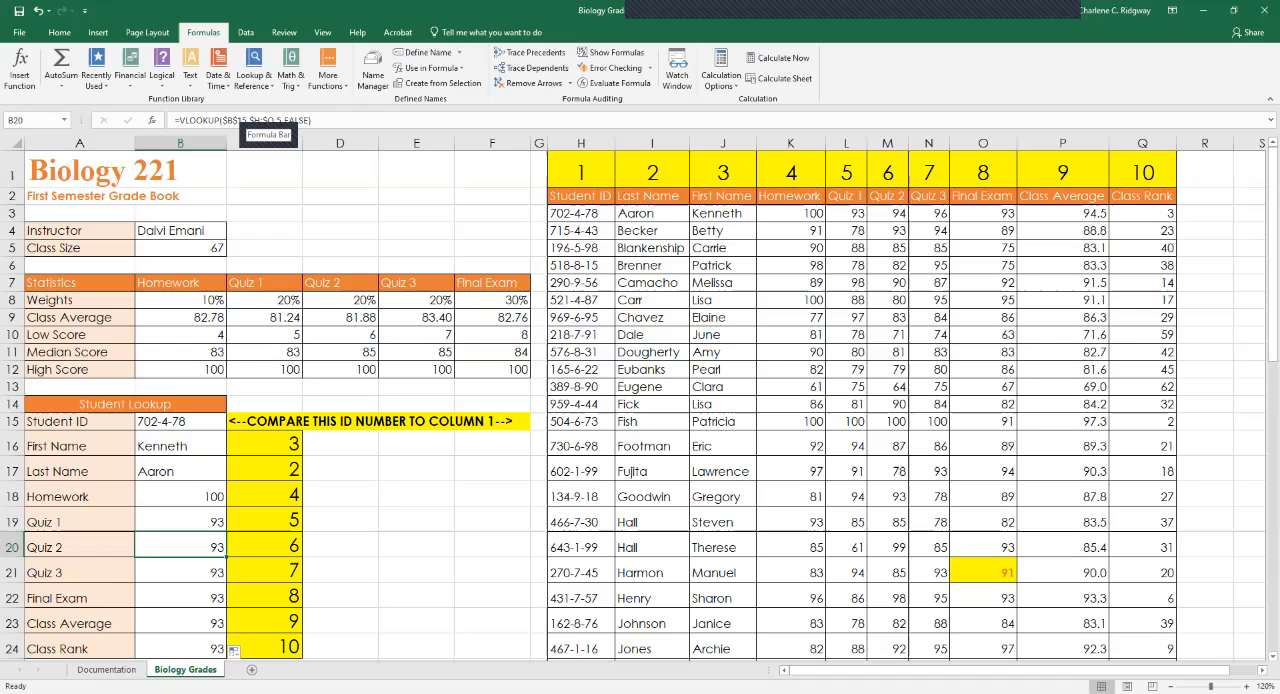
click(281, 119)
click(281, 119)
key(BackSpace)
text(6)
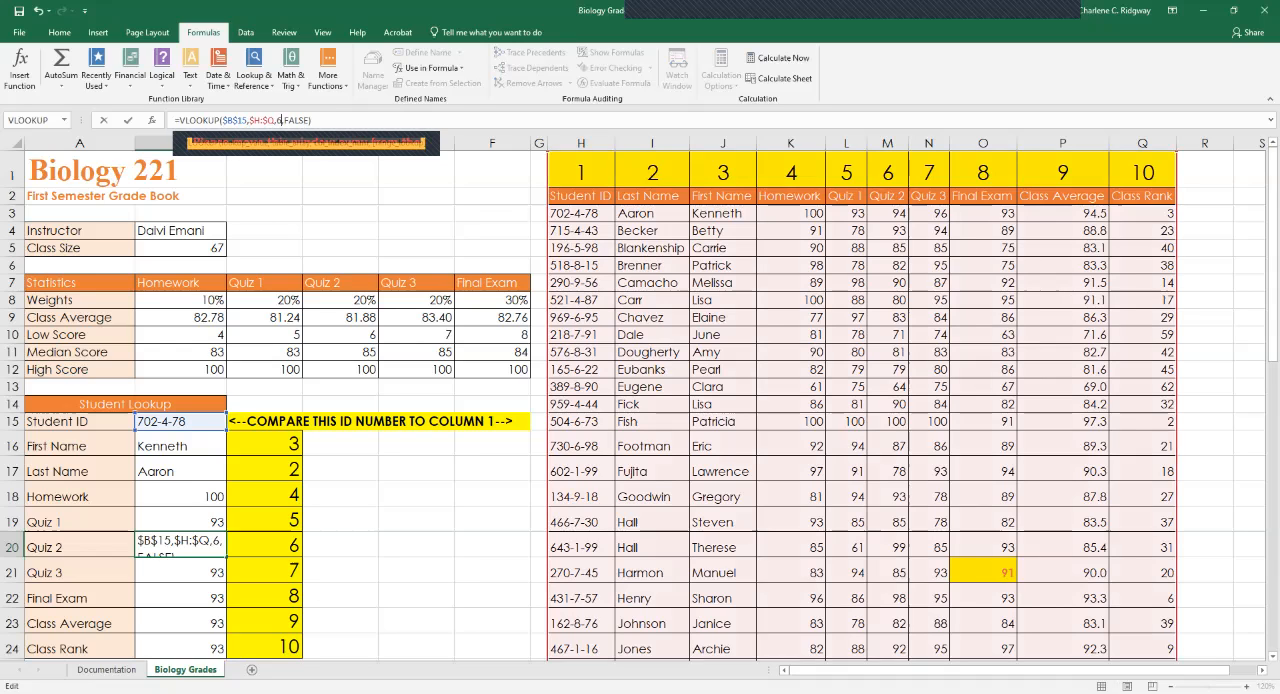
key(Return)
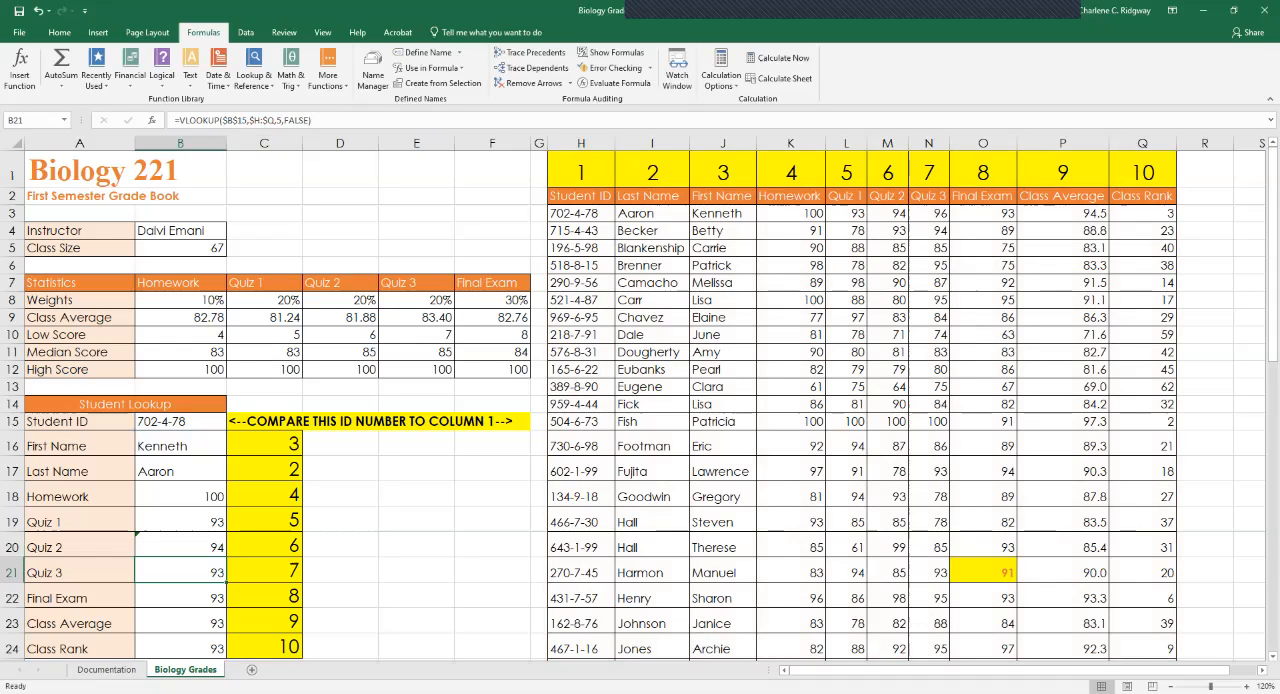
Change the column index number to 7 in the Quiz 3 VLOOKUP formula in B21.
click(282, 120)
key(BackSpace)
text(7)
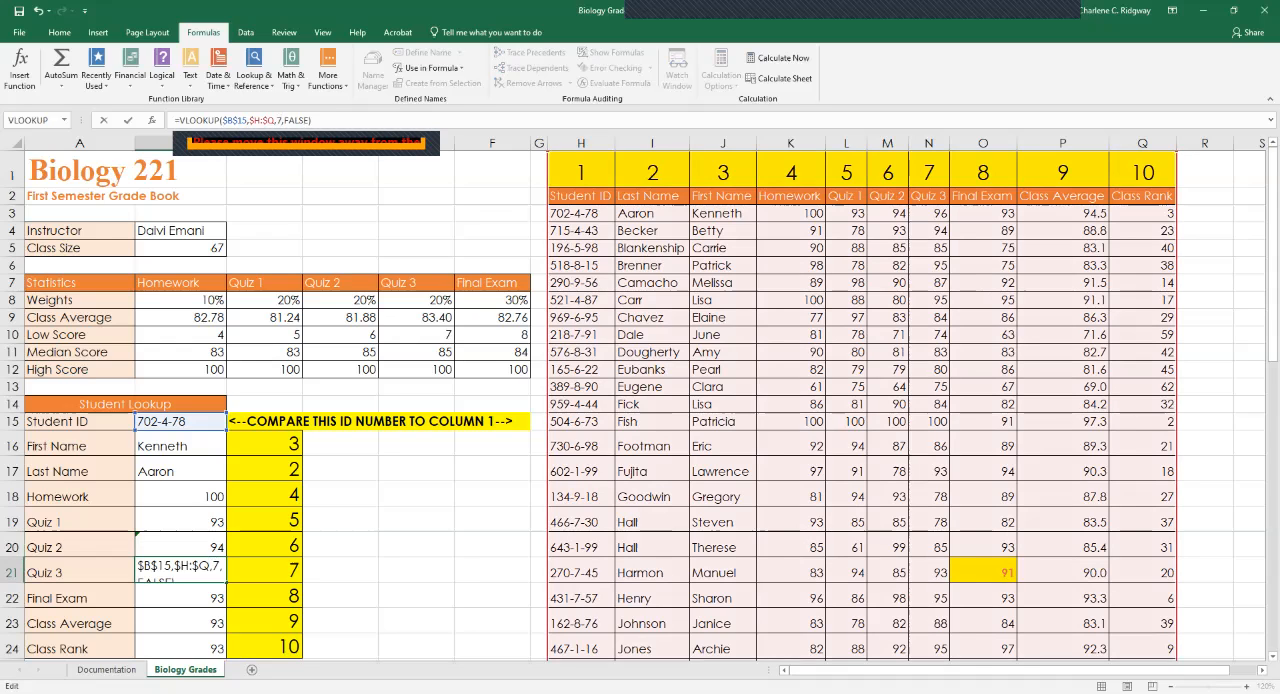
key(Return)
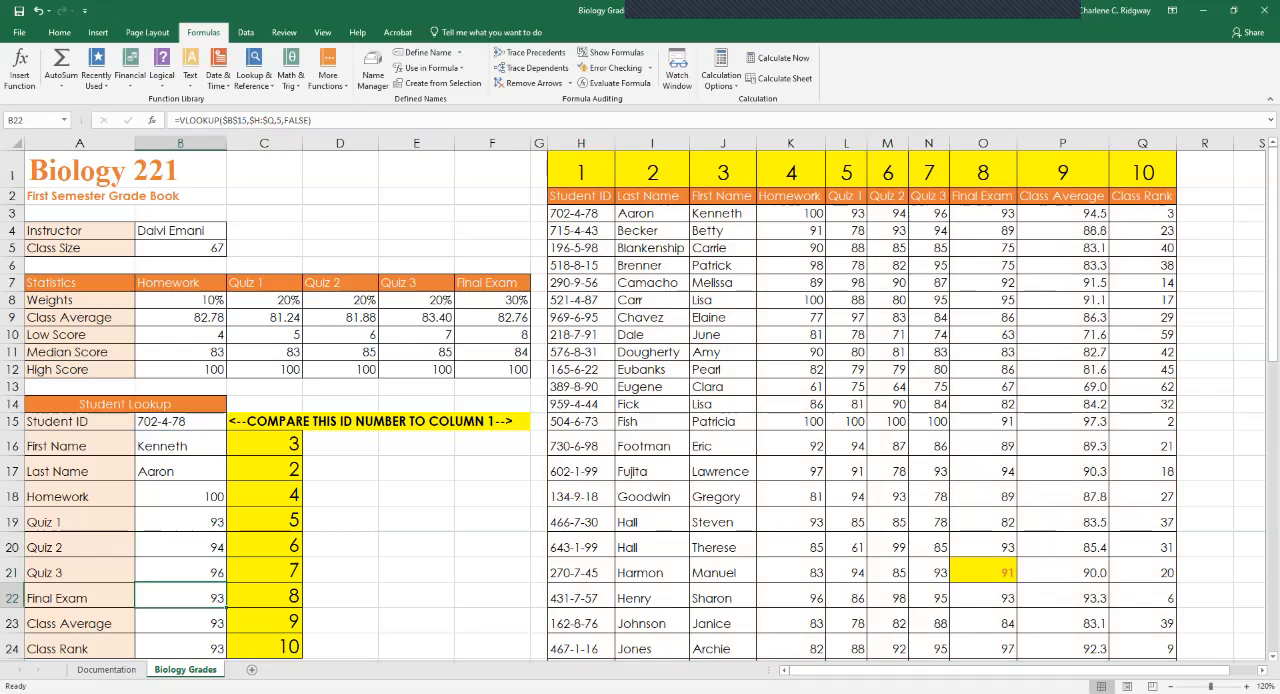
Change the column index number to 8 in the Final Exam VLOOKUP formula in B22.
click(282, 120)
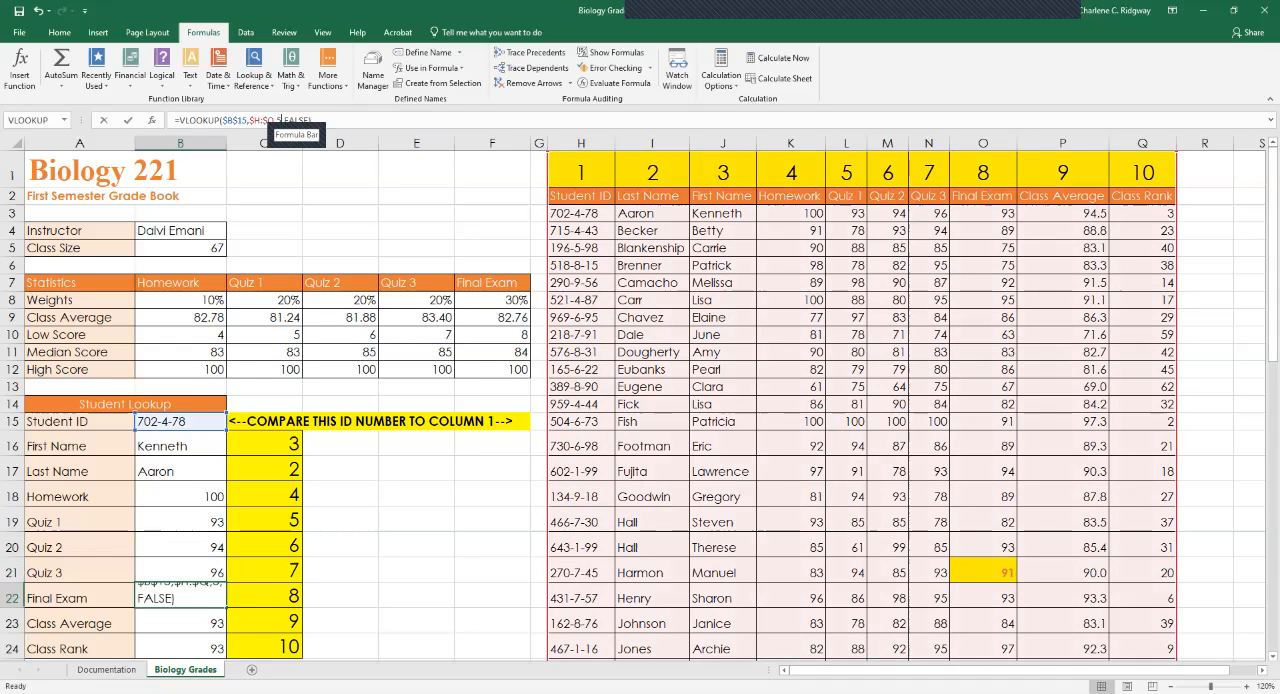
key(BackSpace)
text(8)
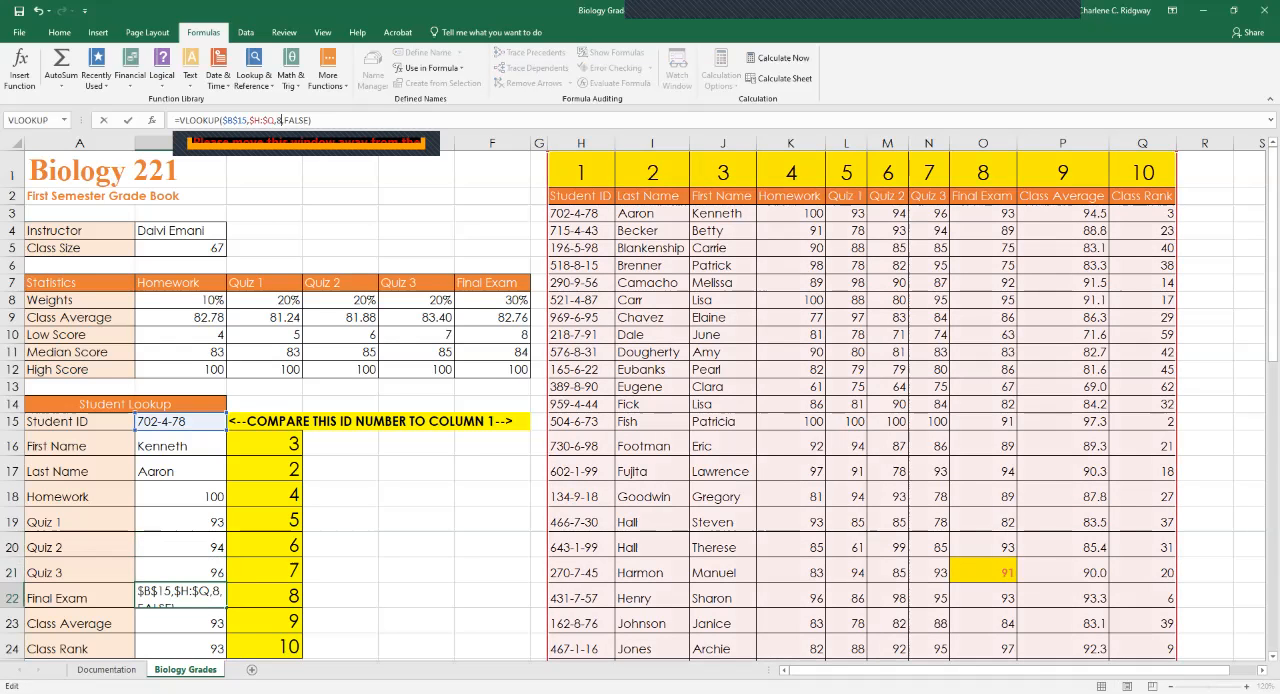
key(Return)
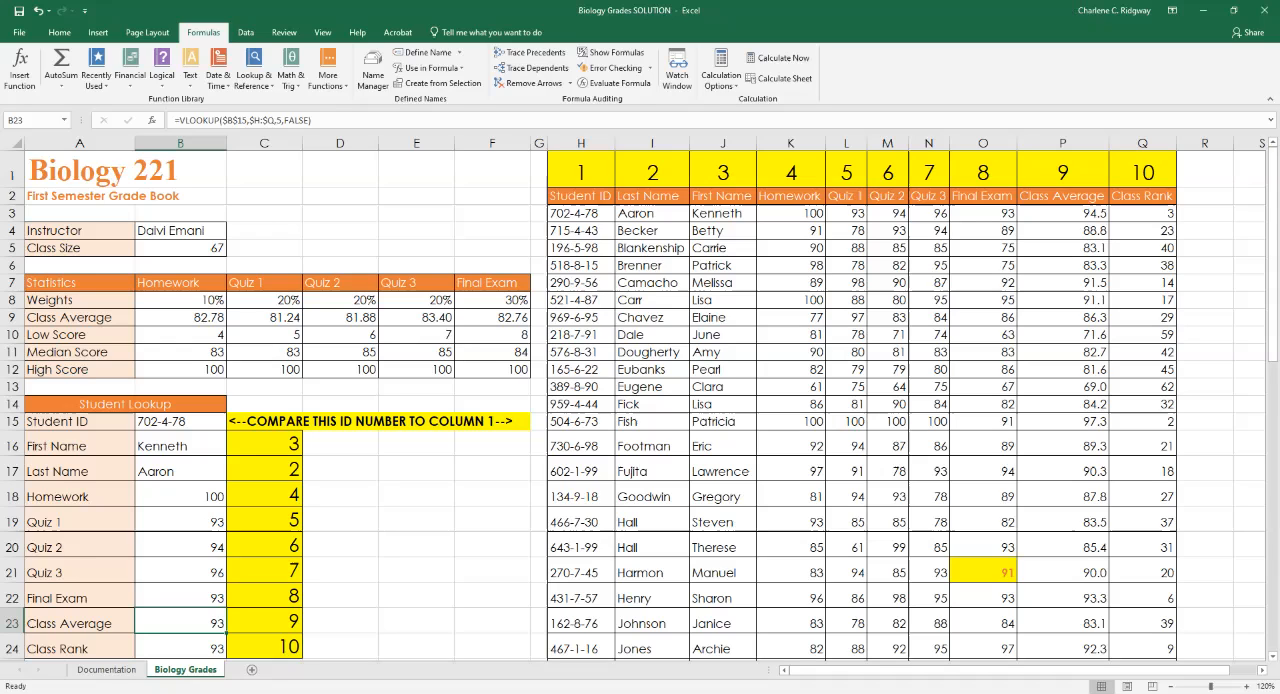
Change the column index number to 9 in the Class Average VLOOKUP formula in B23.
click(282, 120)
key(BackSpace)
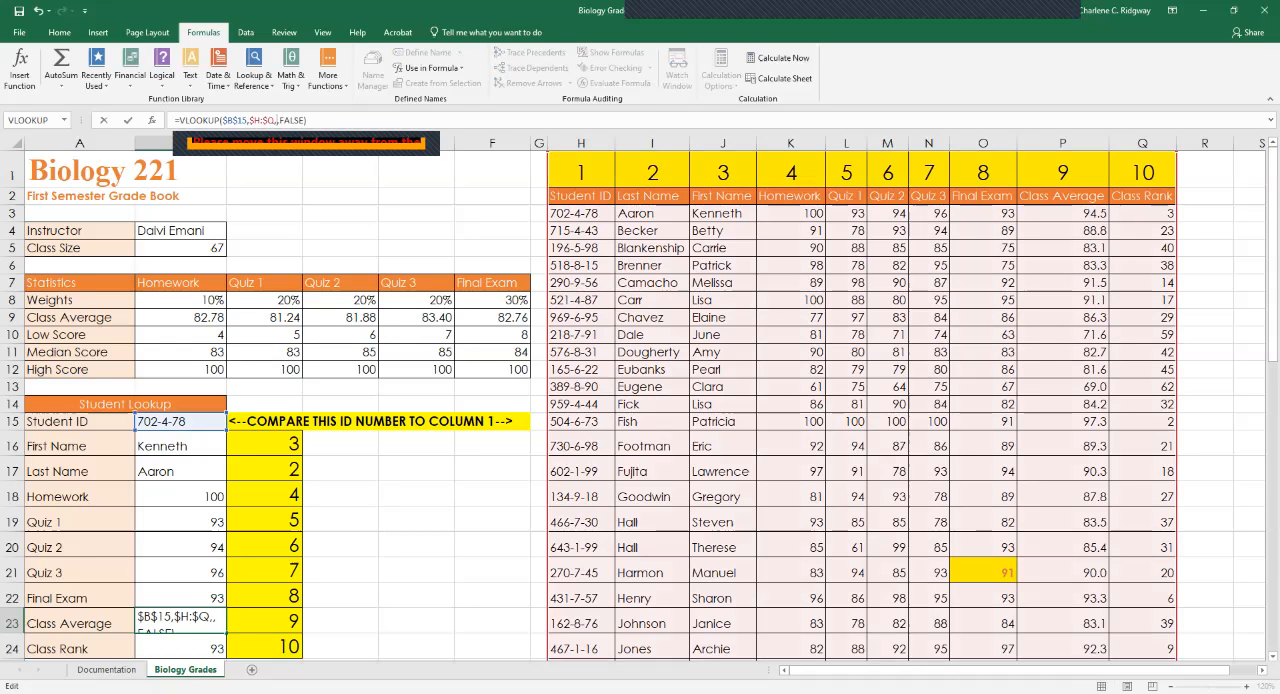
text(9)
key(Return)
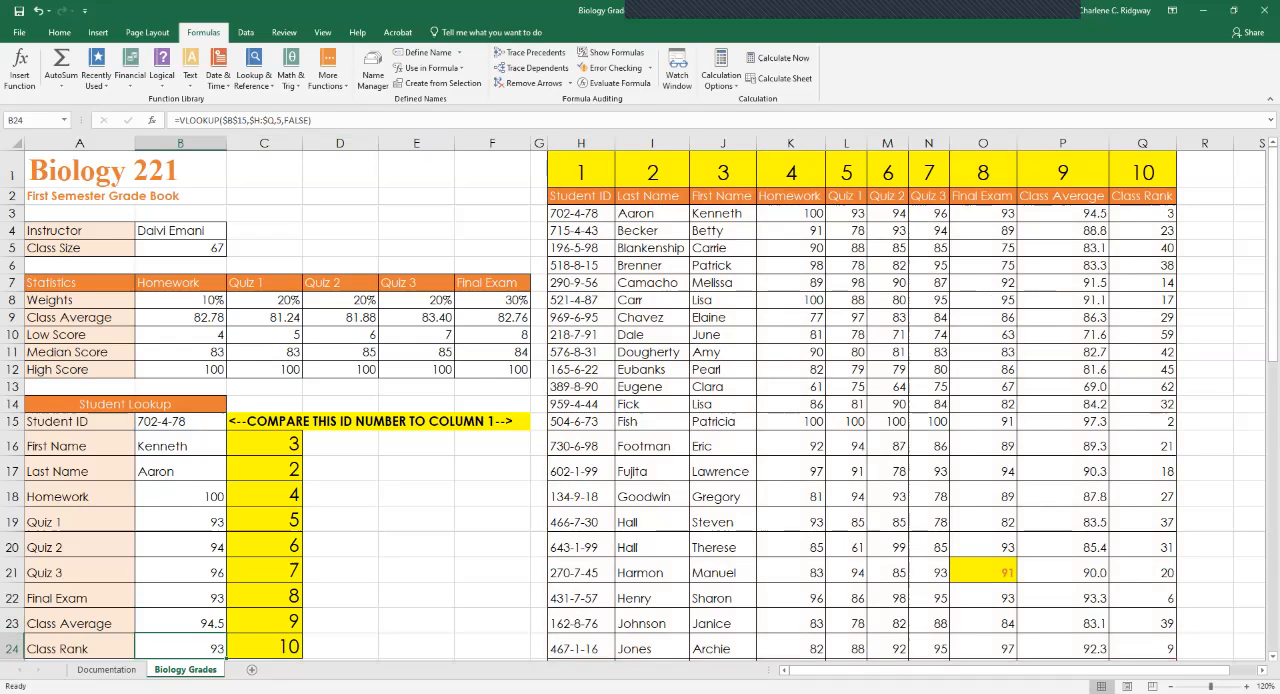
Change the column index number to 10 in the Class Rank VLOOKUP formula in B24.
click(282, 120)
key(BackSpace)
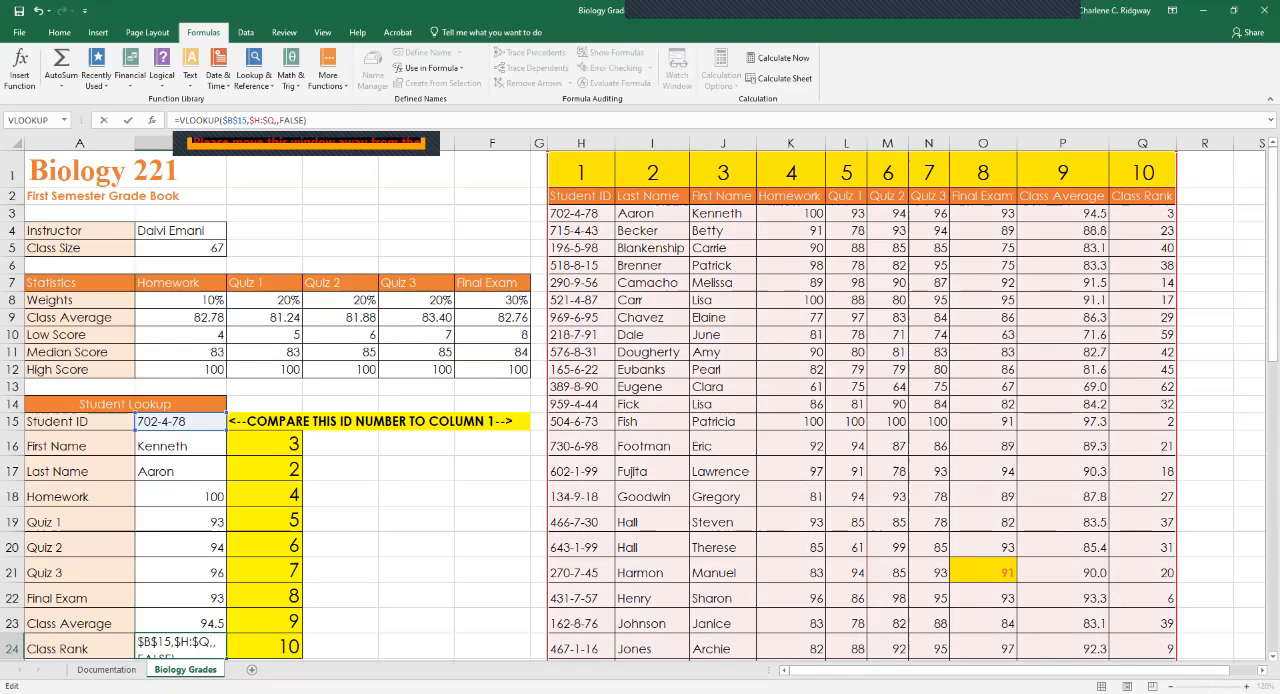
text(10)
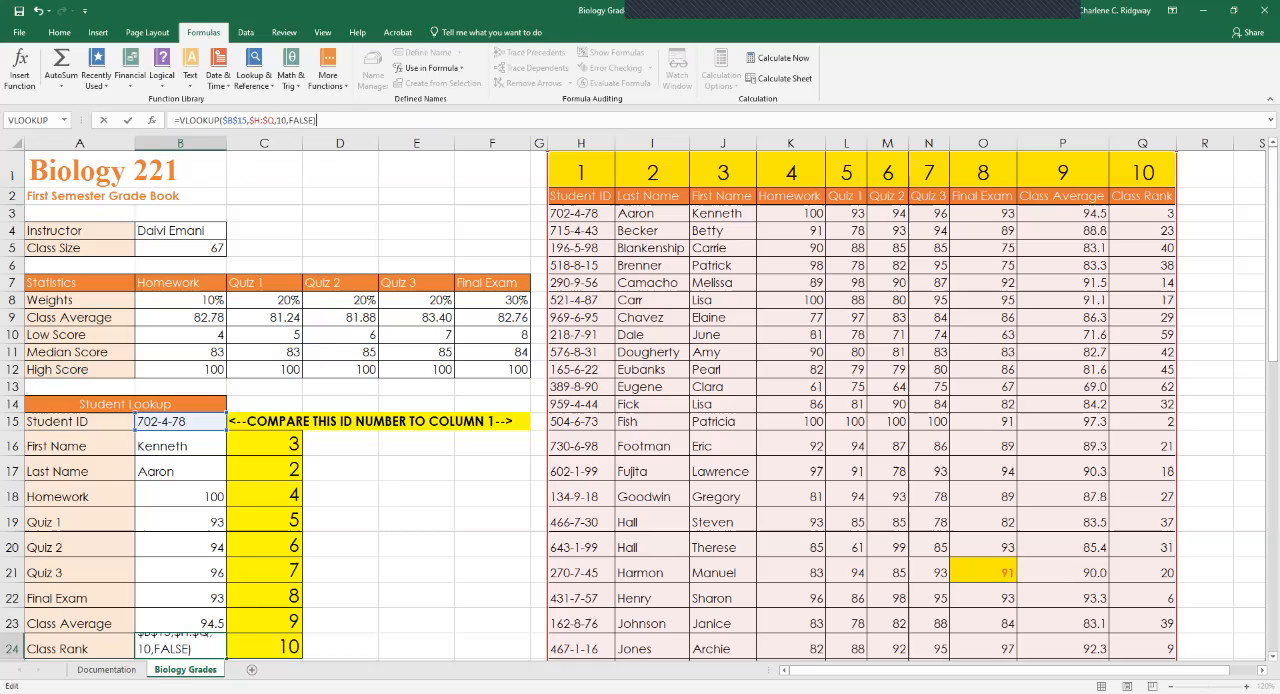
key(Return)
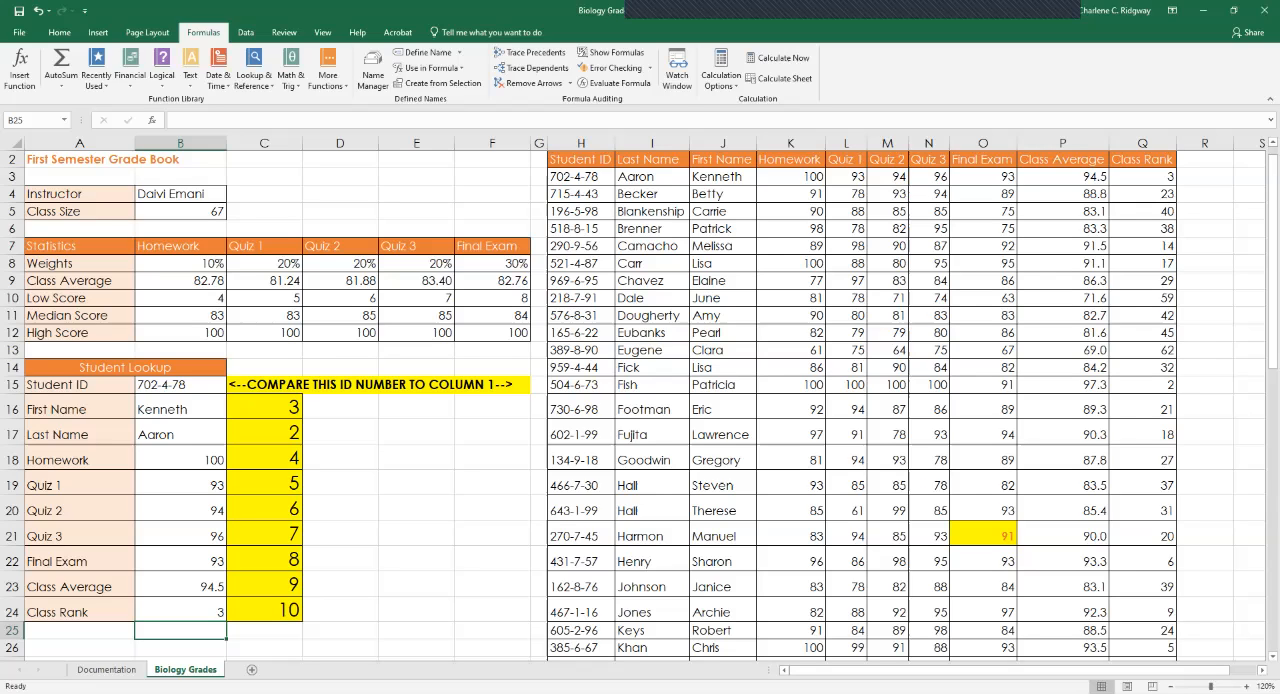
Test the lookup by replacing the Student ID in B15 with the ID of the student listed in row 18.
click(180, 385)
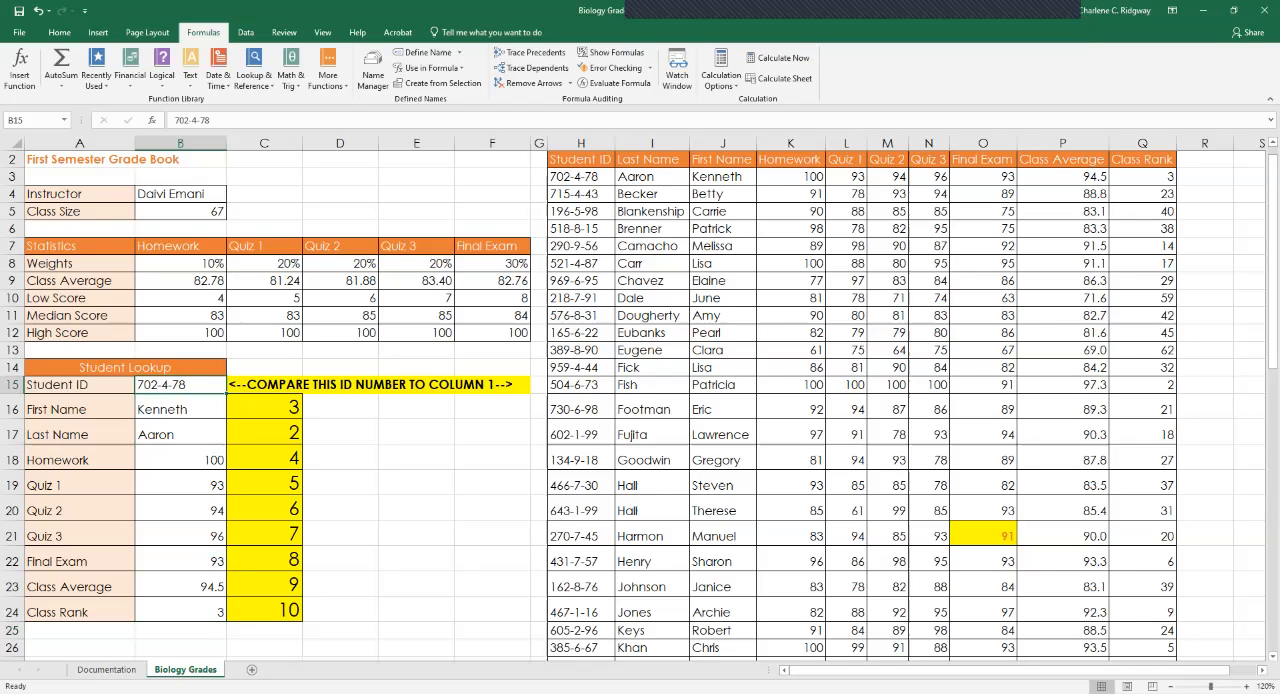
text(134)
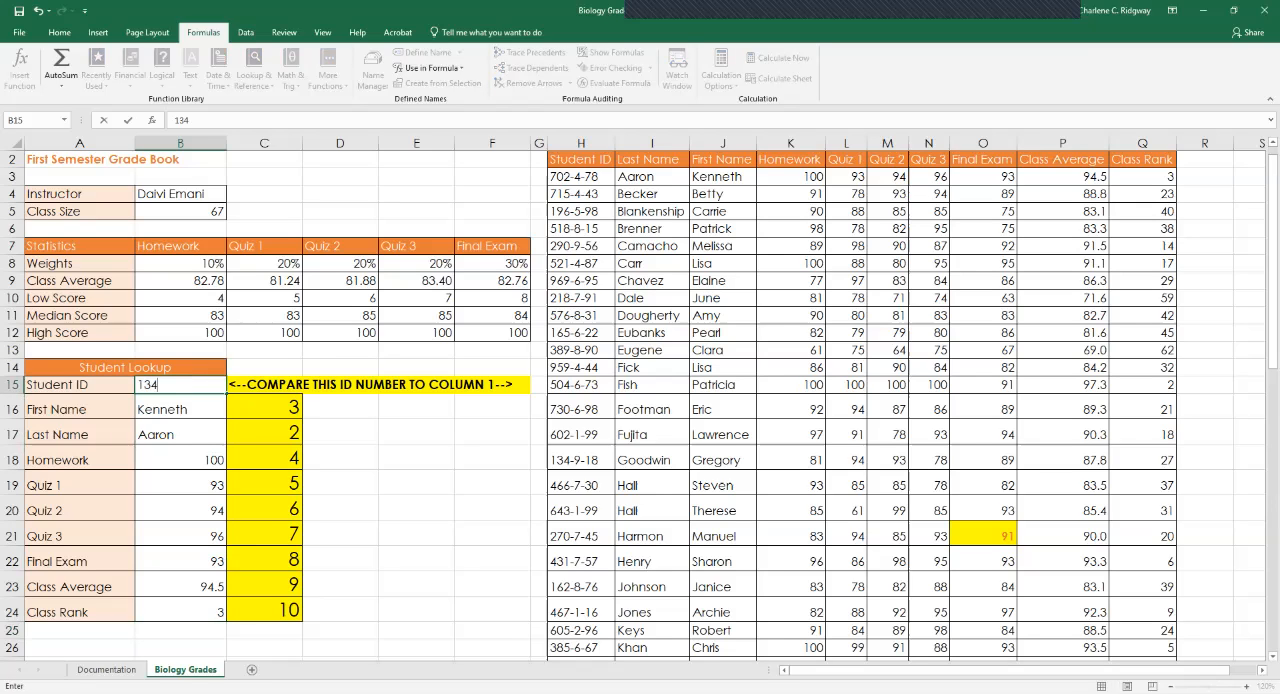
text(-9-18)
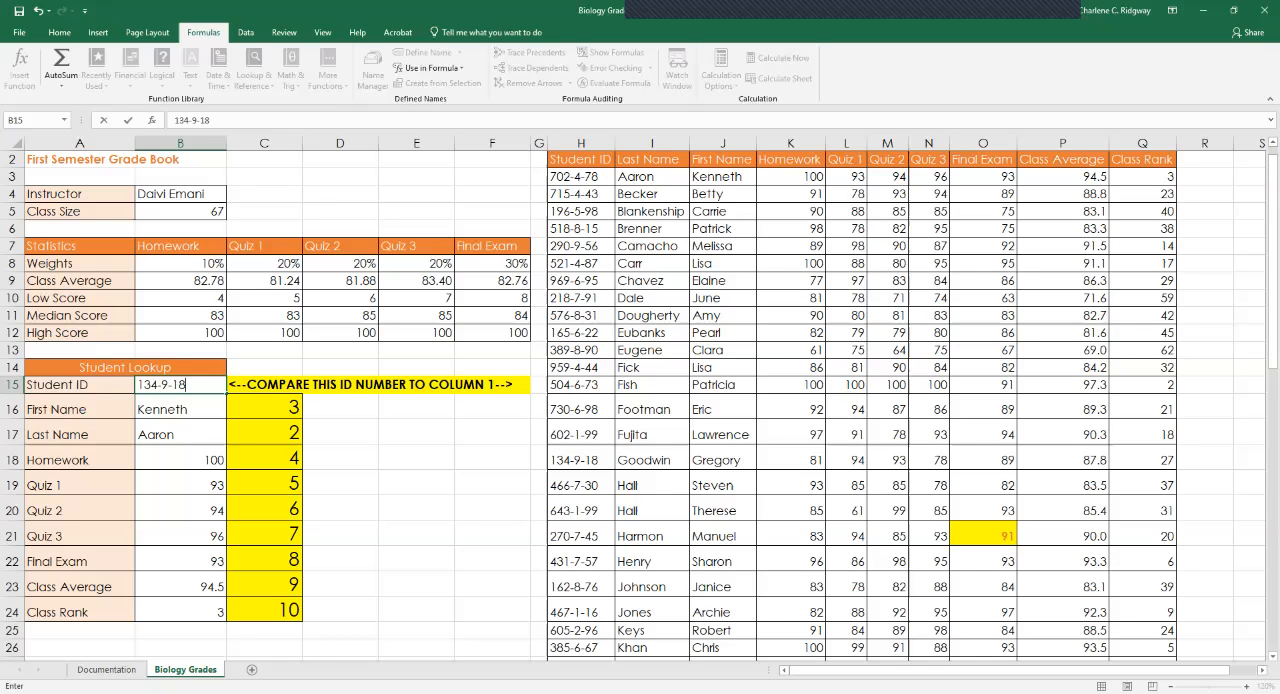
key(Return)
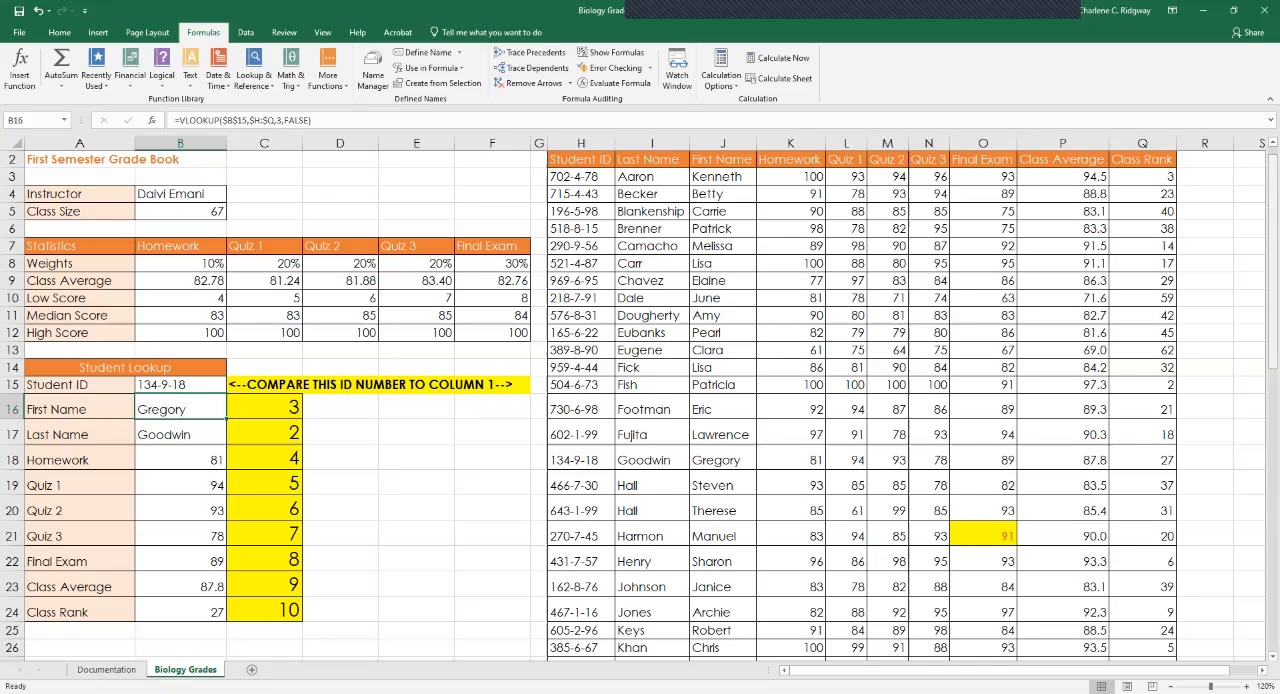
scroll(640, 403, up, 1)
click(492, 520)
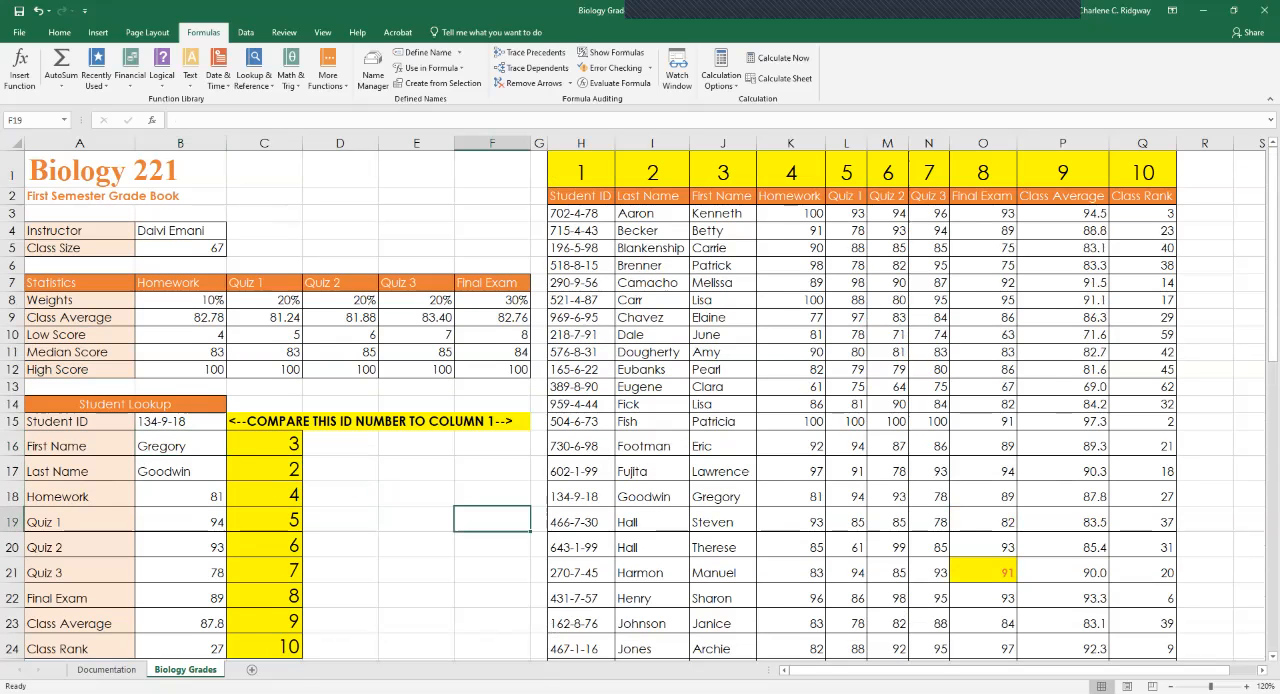